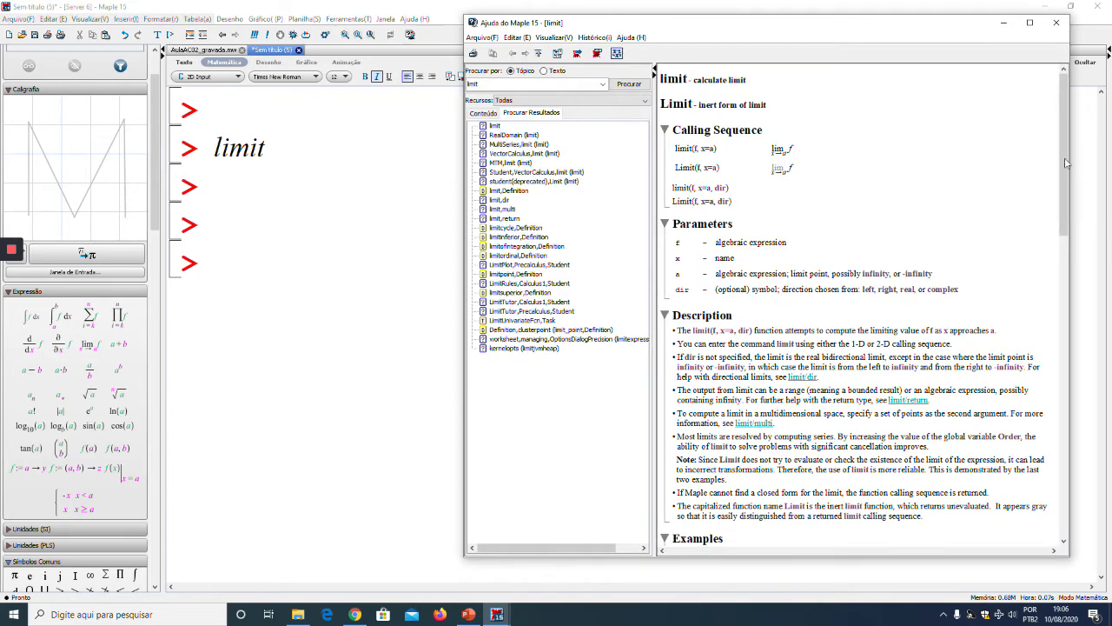
Close the limit help page, complete the command as limit(sin(a*x)/x, x = 0), and evaluate it
mouse_move(1066, 163)
mouse_down()
mouse_move(1074, 478)
mouse_move(1067, 174)
mouse_up()
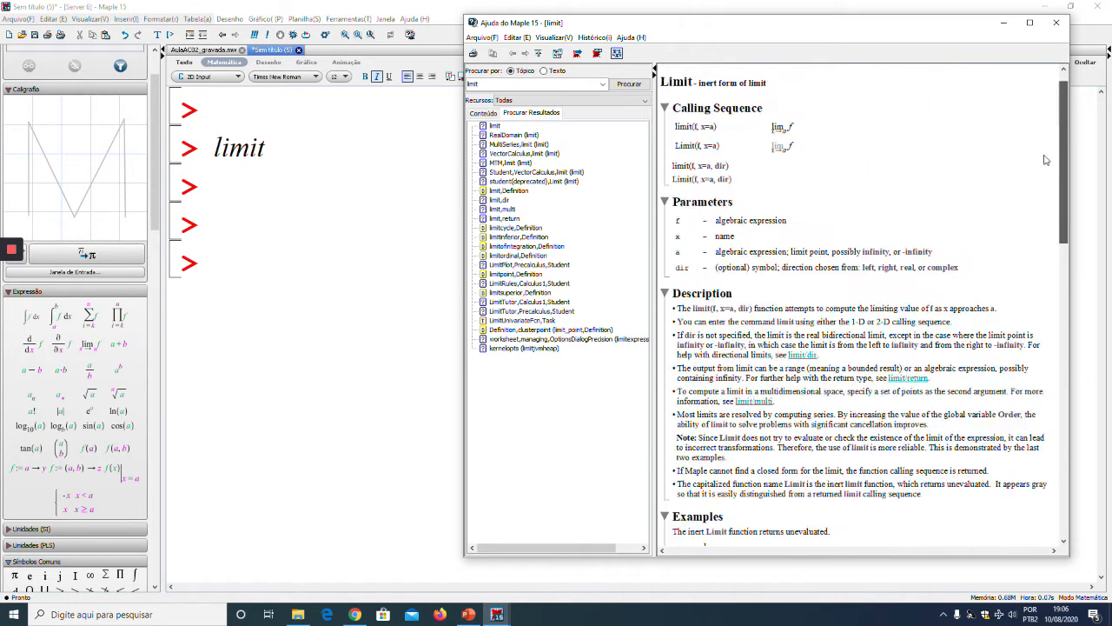
click(1056, 23)
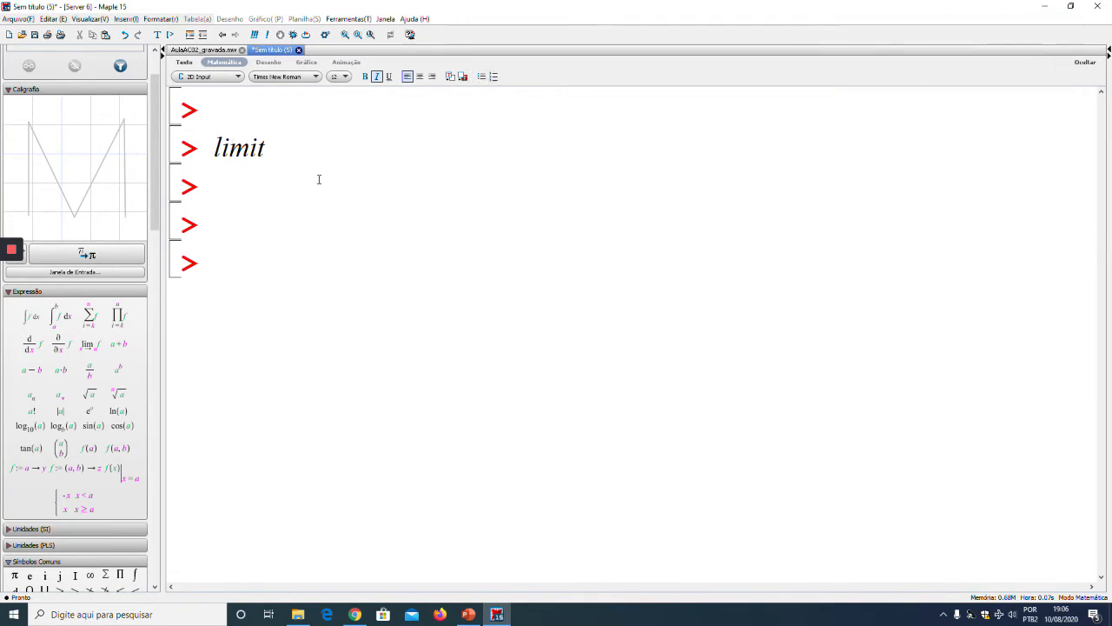
click(301, 154)
text((sin(x)
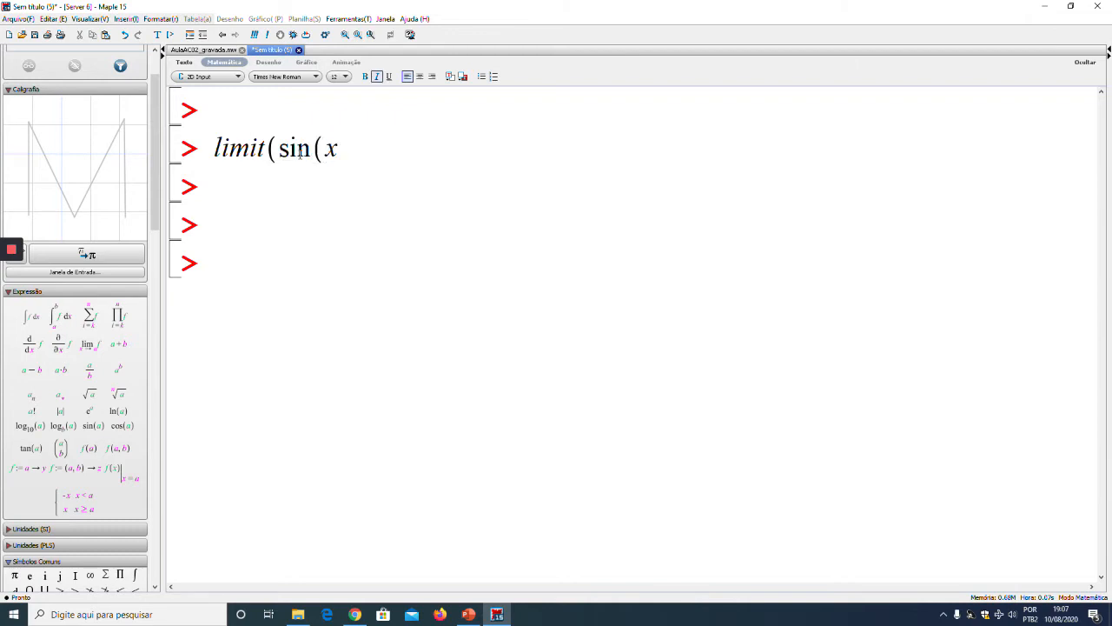
key(BackSpace)
text(a*x)
text()/x)
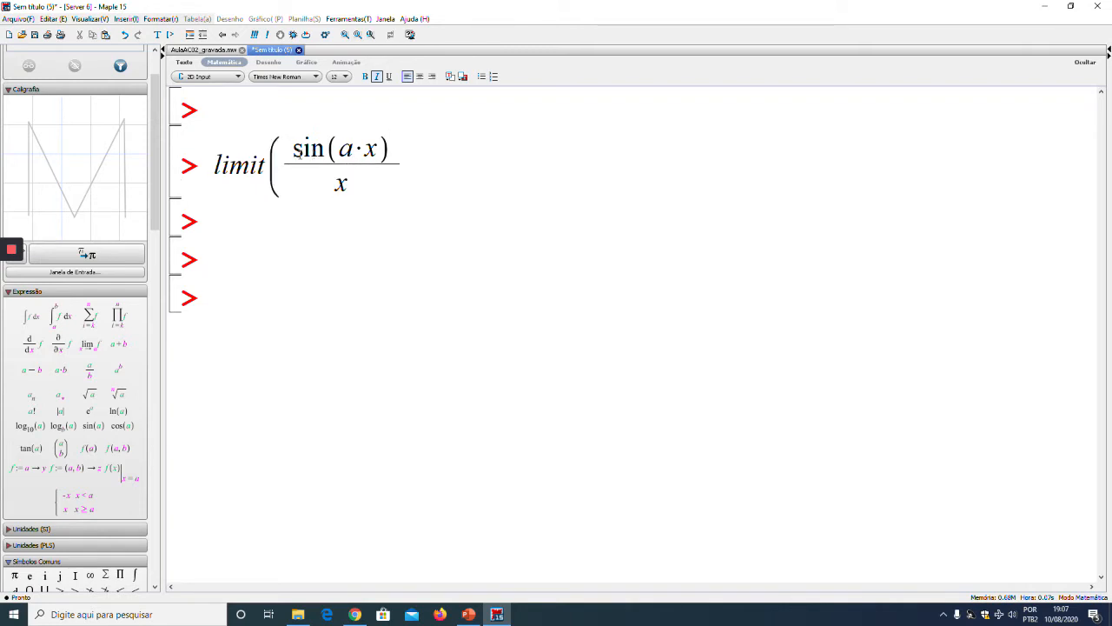
key(Right)
text(, x = 0))
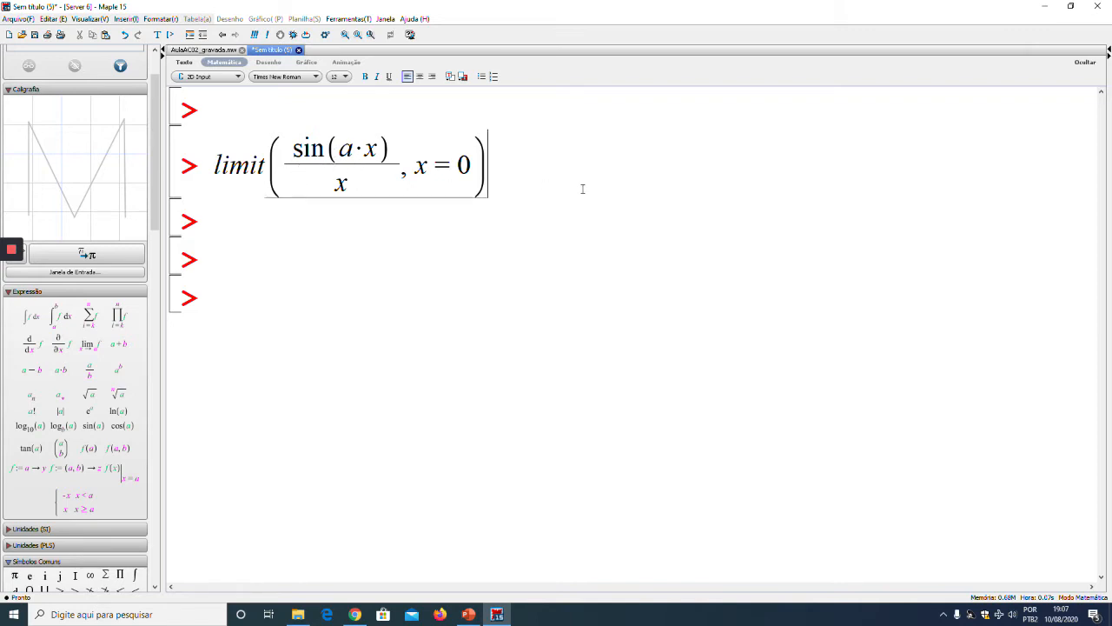
key(Return)
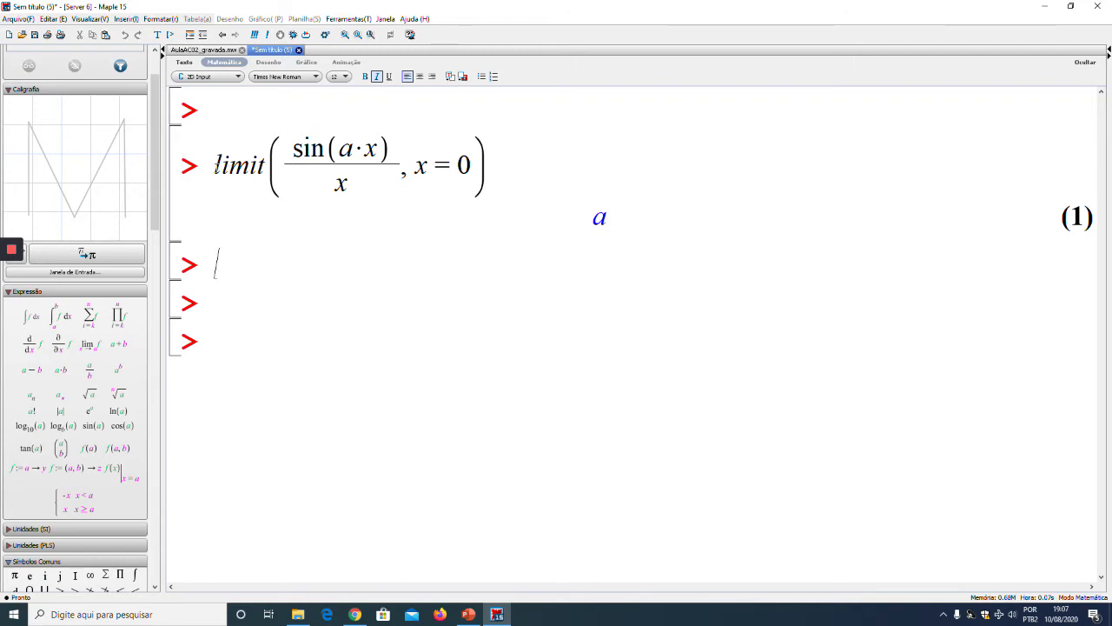
Copy the limit command to the next prompt, change it to the inert form Limit, and evaluate it
drag(216, 165, 376, 153)
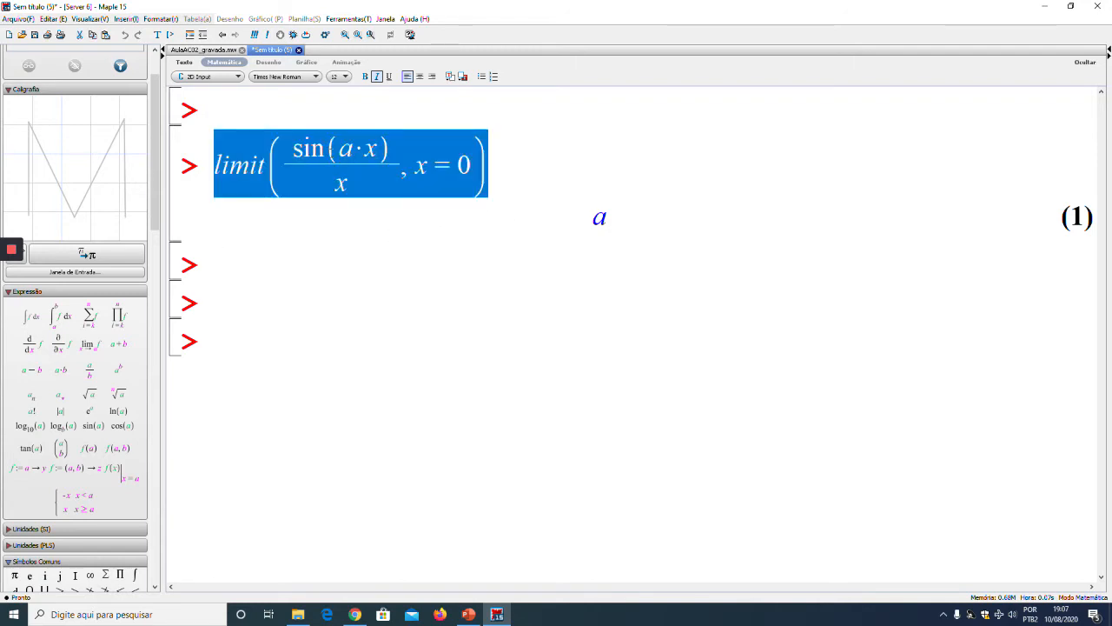
click(233, 257)
key(ctrl+v)
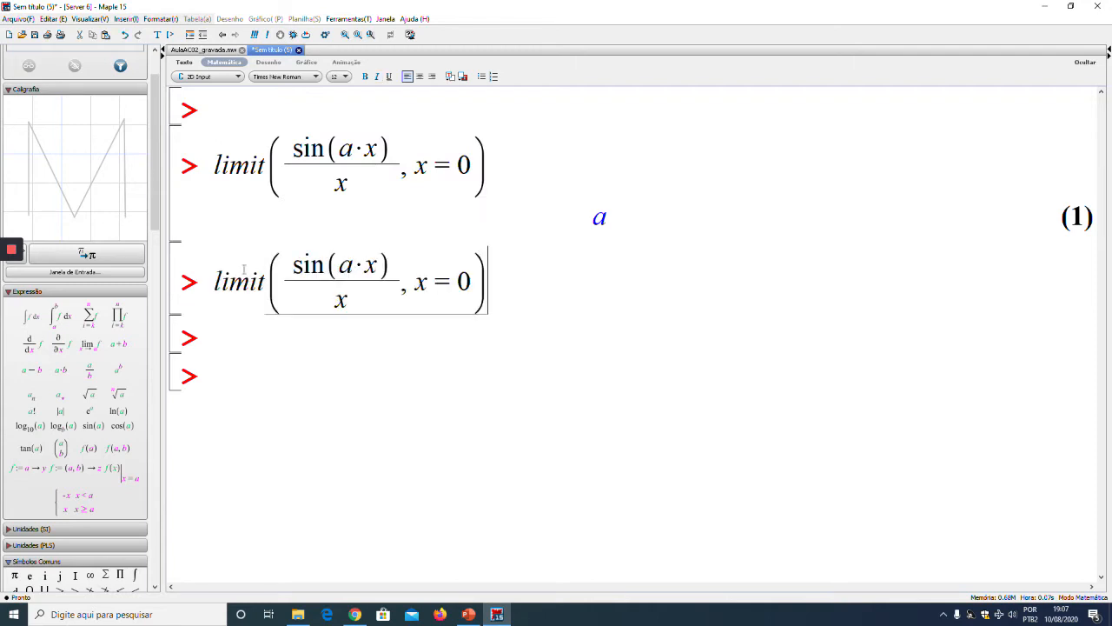
drag(214, 280, 221, 280)
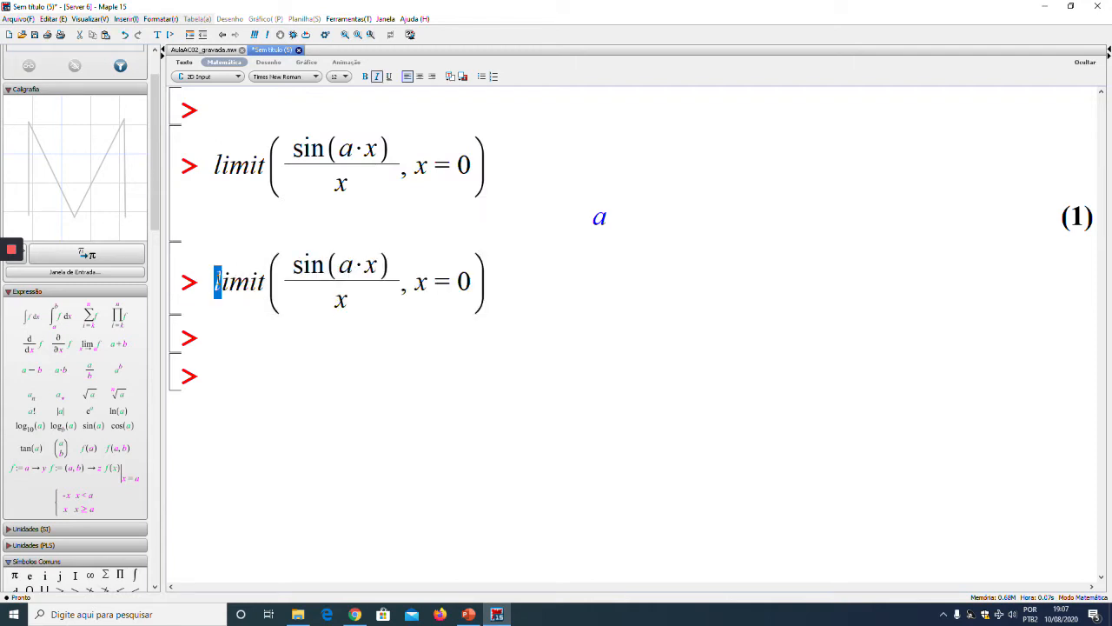
text(L)
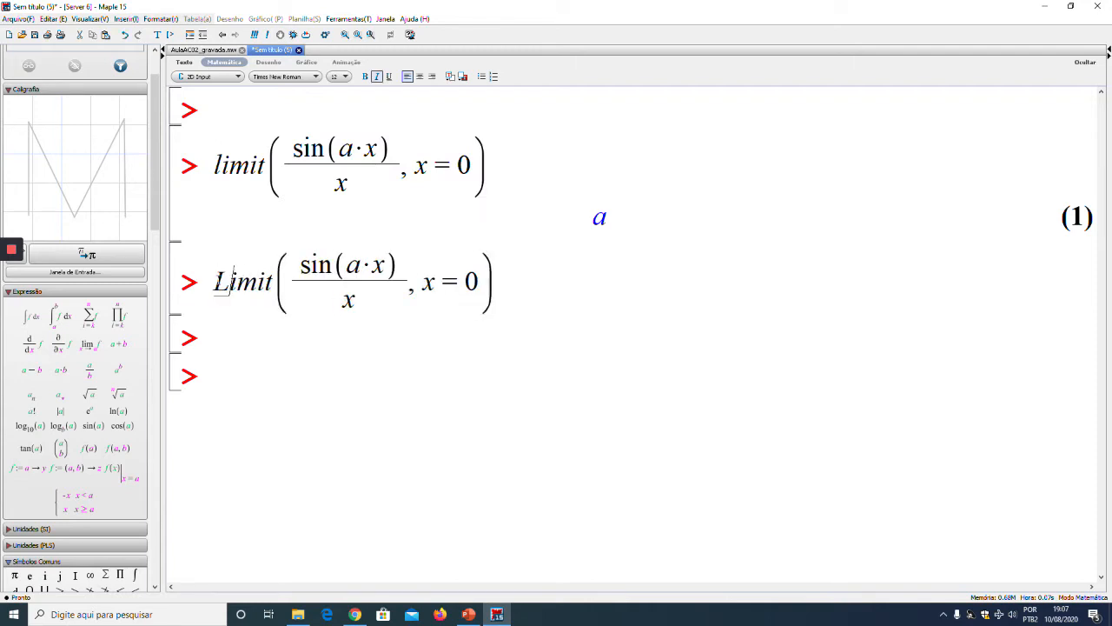
key(Return)
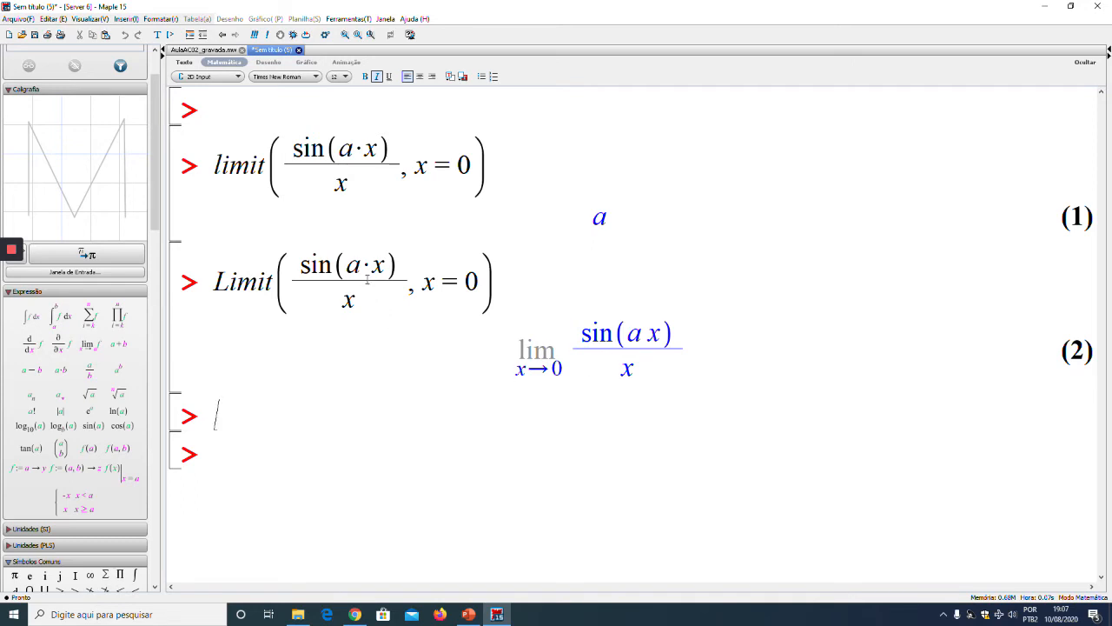
Evaluate the inert limit output (2) from its inert form, and check which output the generated value command references
drag(519, 351, 602, 341)
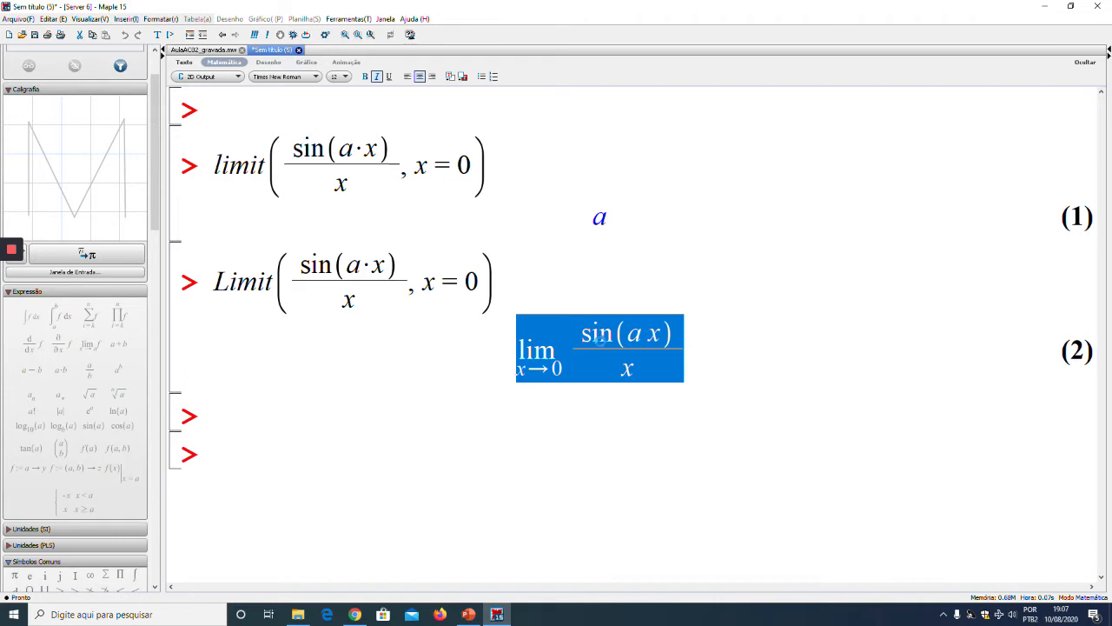
right_click(599, 340)
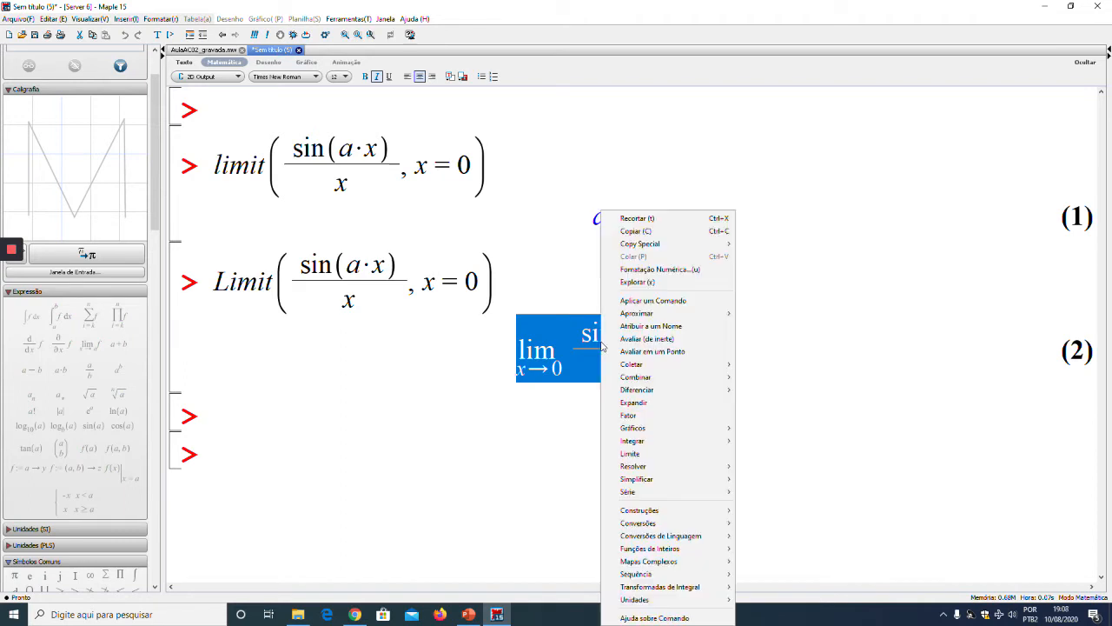
click(694, 347)
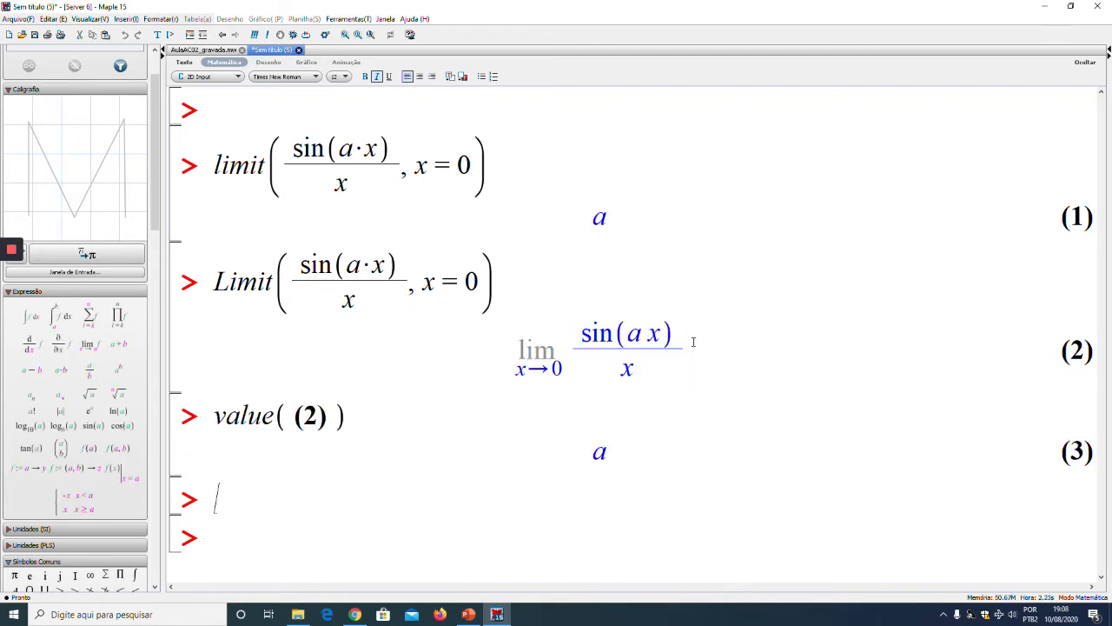
click(296, 417)
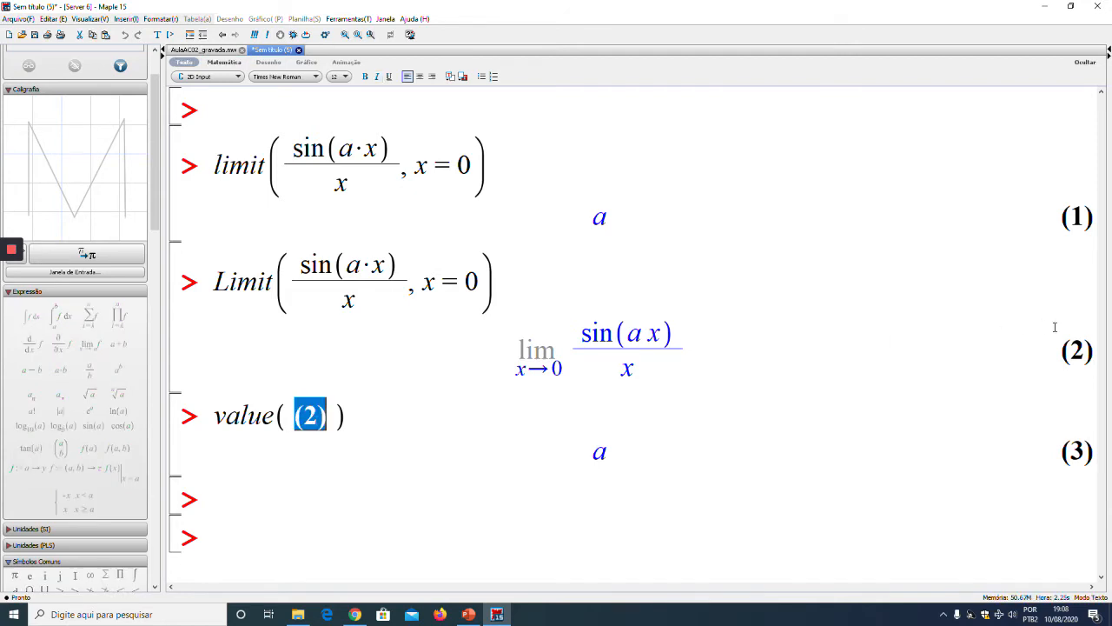
click(394, 431)
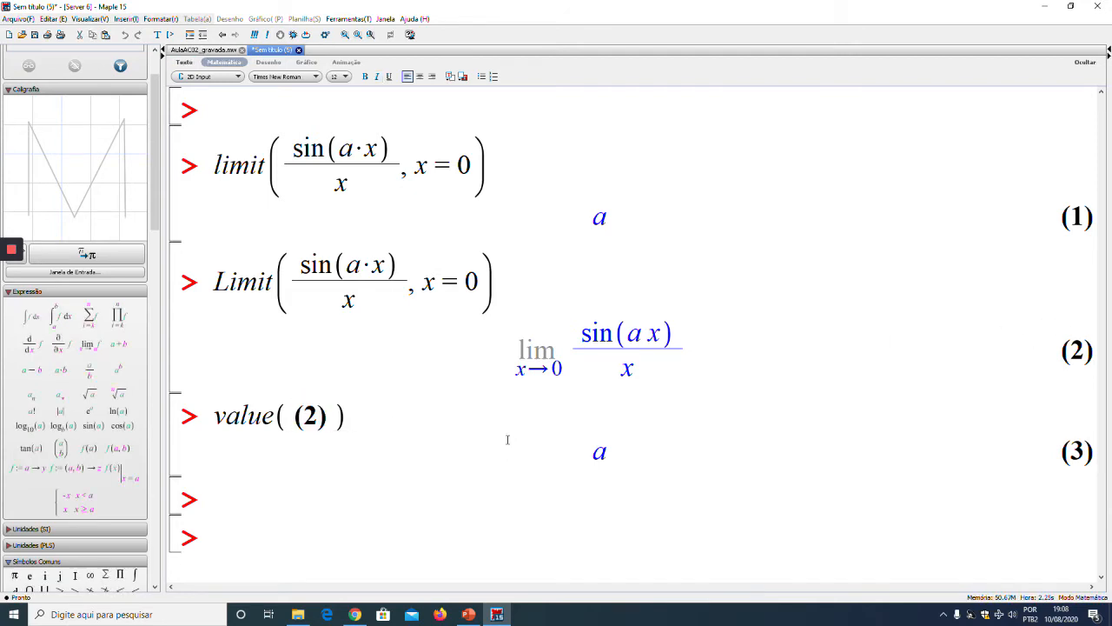
Add a spare prompt at the end and build an equation with a copy of the Limit command on each side
click(266, 539)
key(Return)
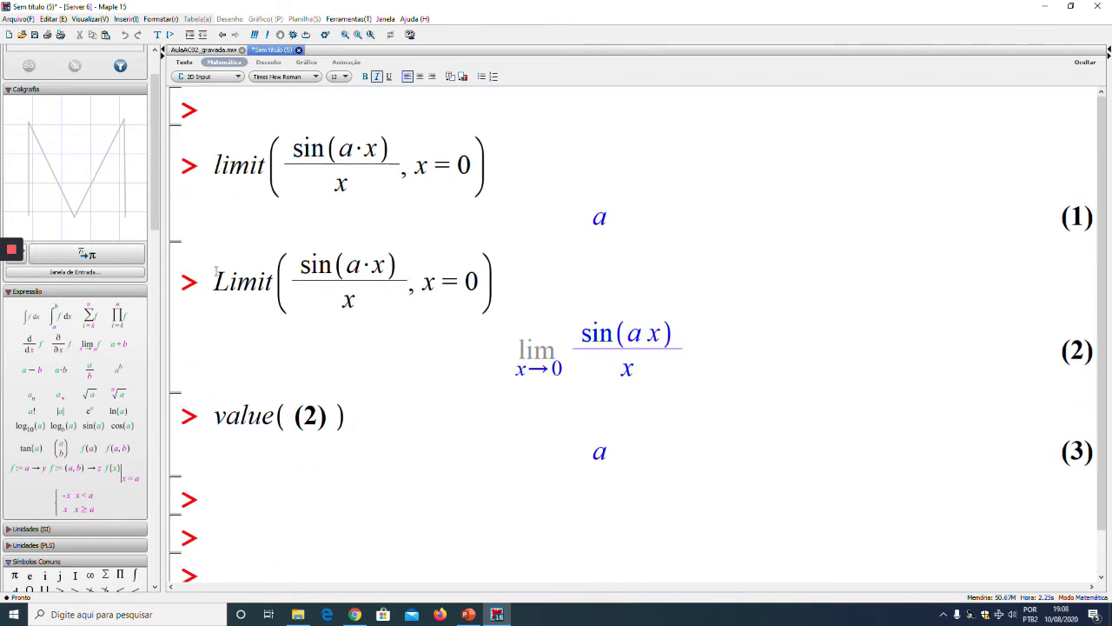
drag(216, 276, 379, 280)
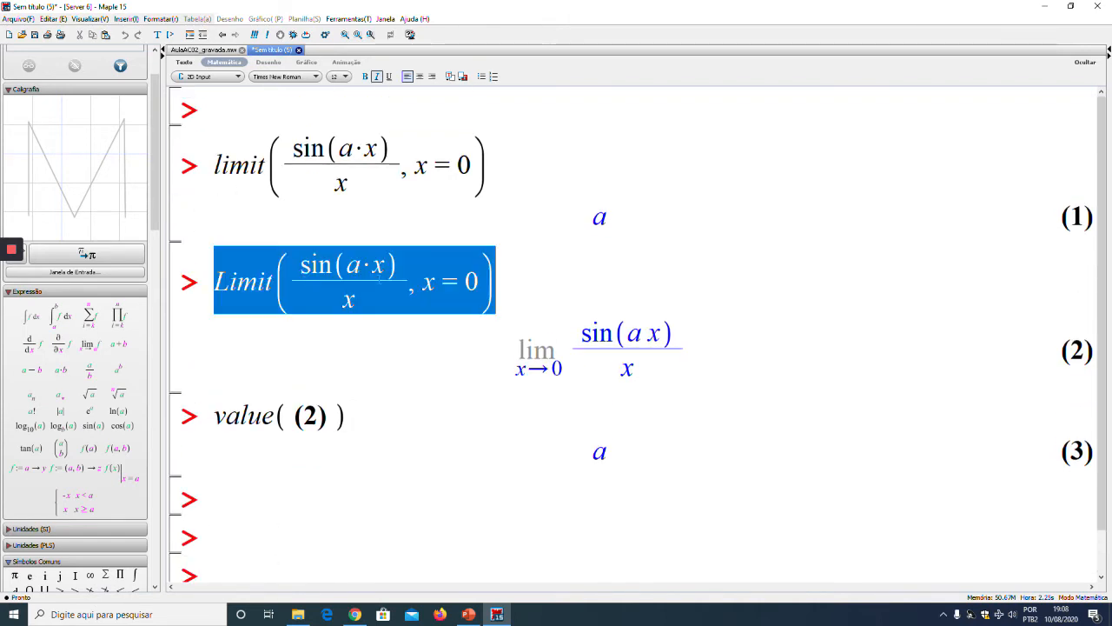
click(229, 498)
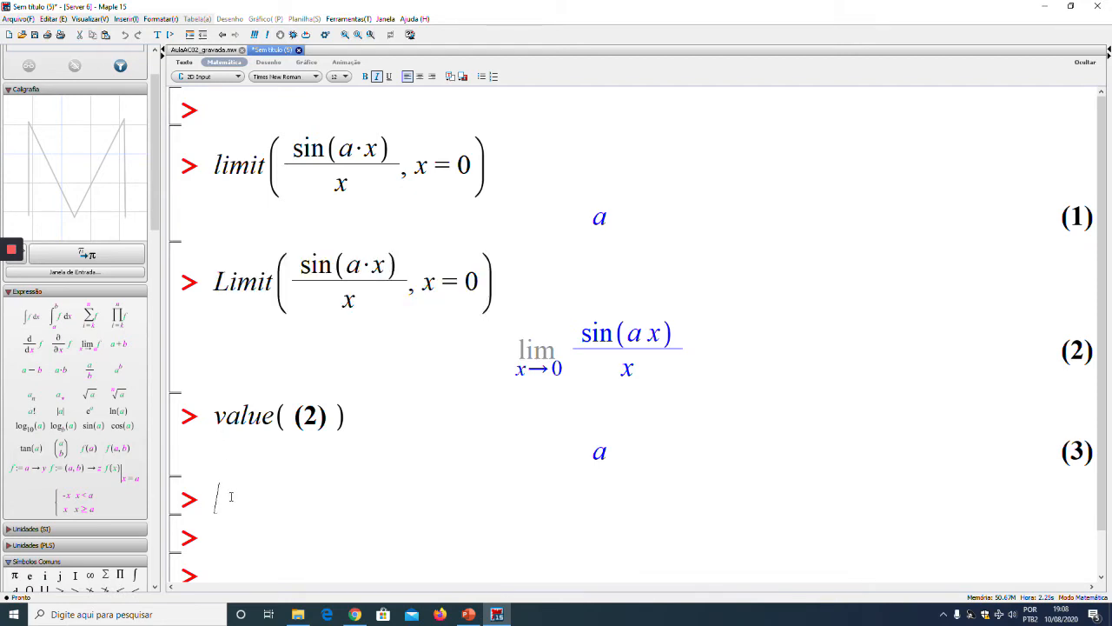
key(ctrl+v)
text(=)
key(ctrl+v)
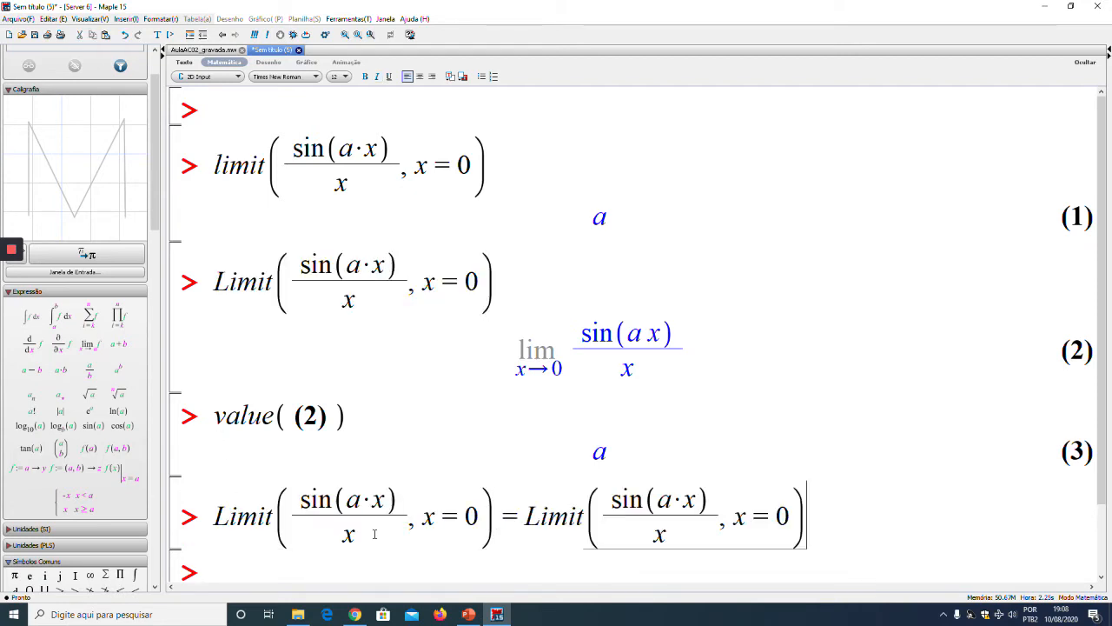
Change the Limit on the equation's right-hand side to the active limit command and evaluate the equation
drag(540, 517, 525, 516)
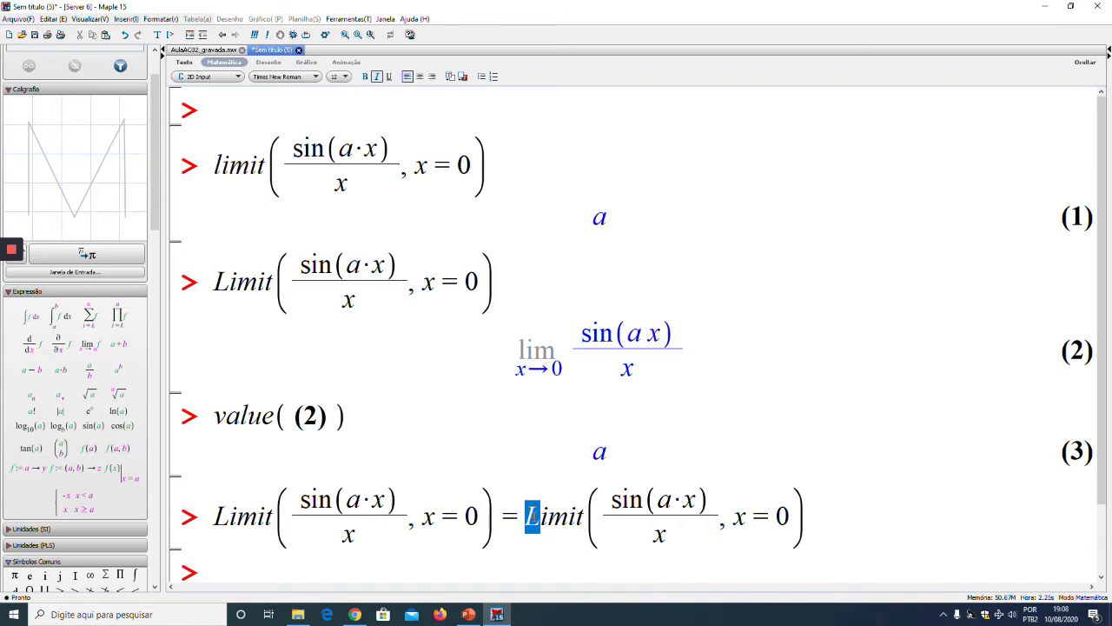
text(l)
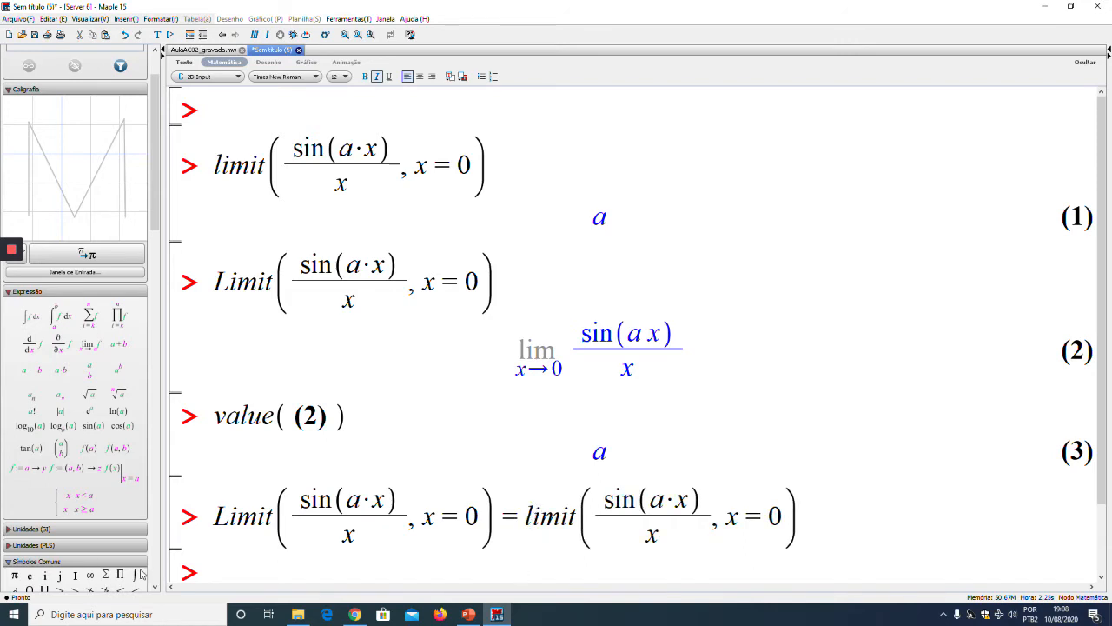
scroll(523, 504, down, 3)
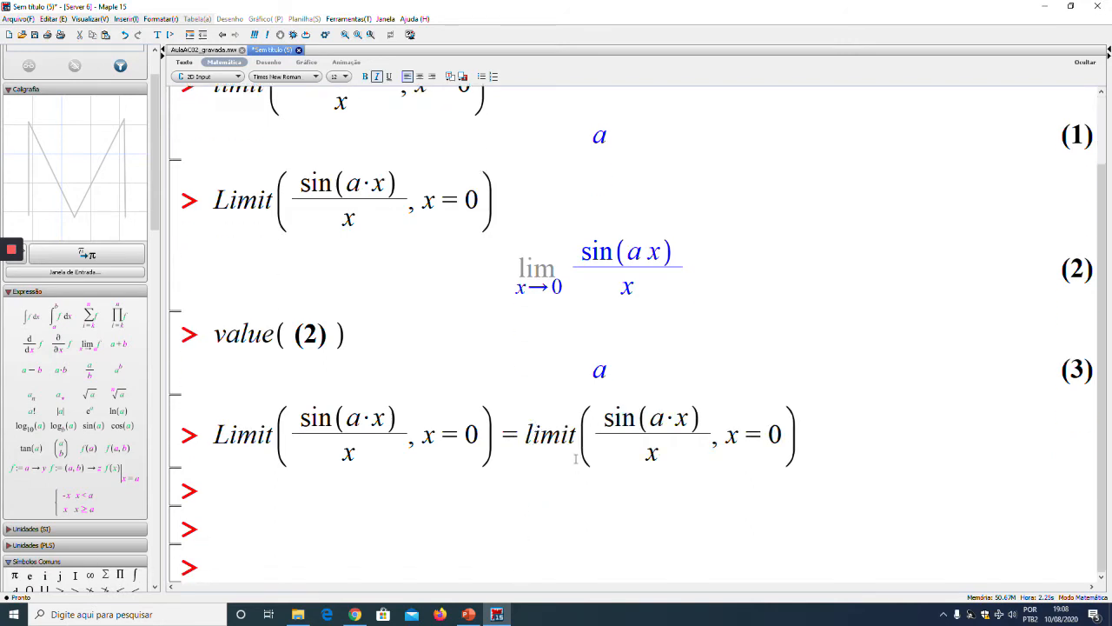
key(Return)
scroll(574, 422, down, 3)
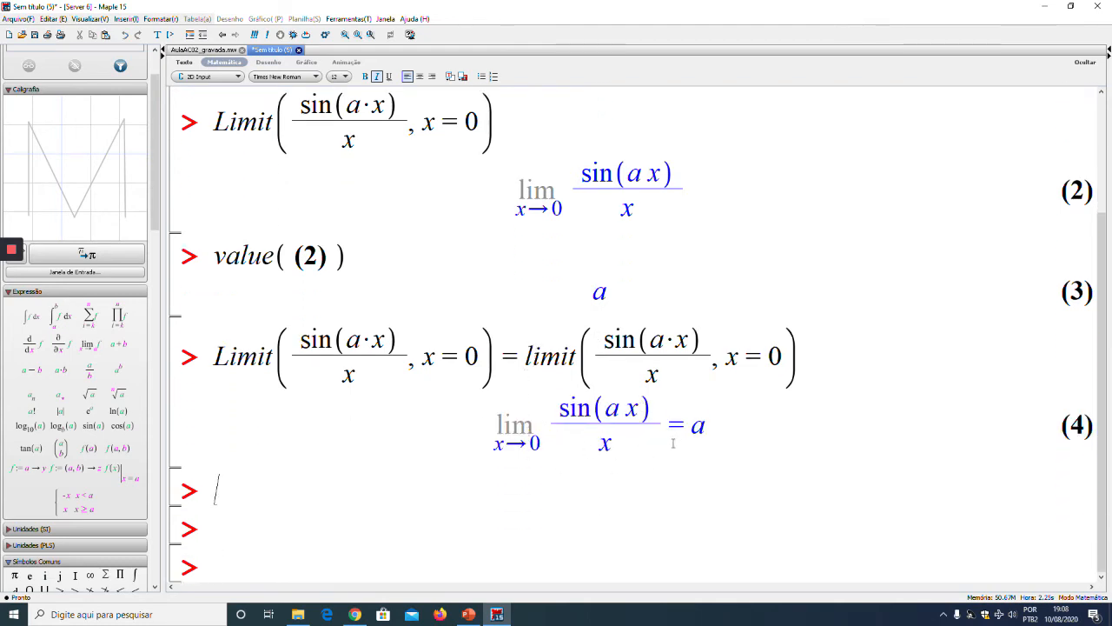
Add another prompt, leave one blank after the equation, and evaluate limit(exp(-t), t = infinity)
key(Return)
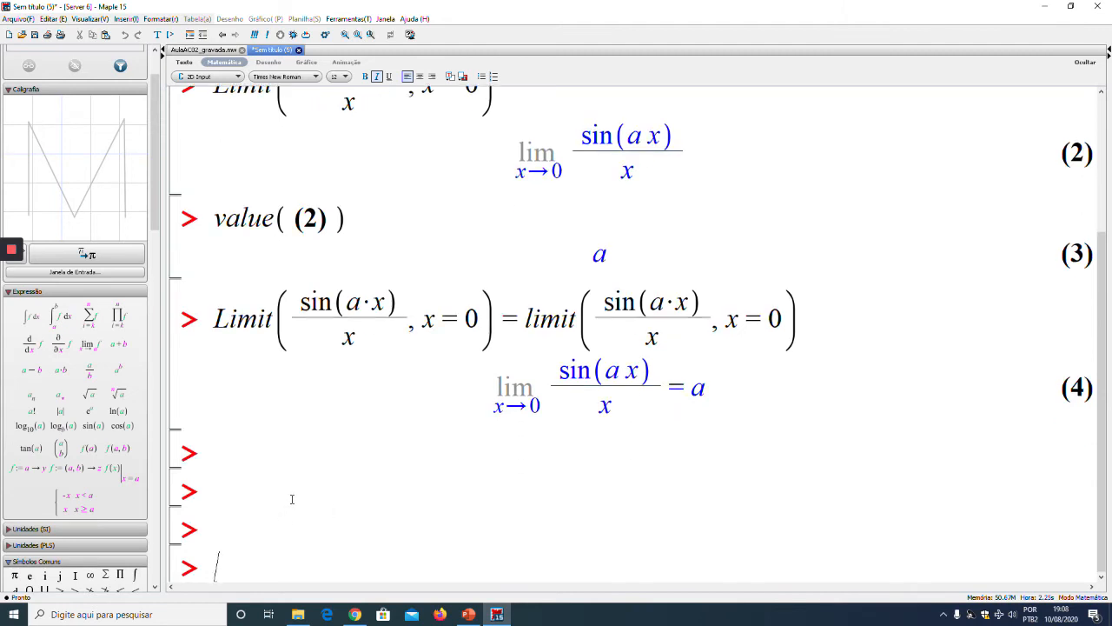
scroll(359, 477, up, 1)
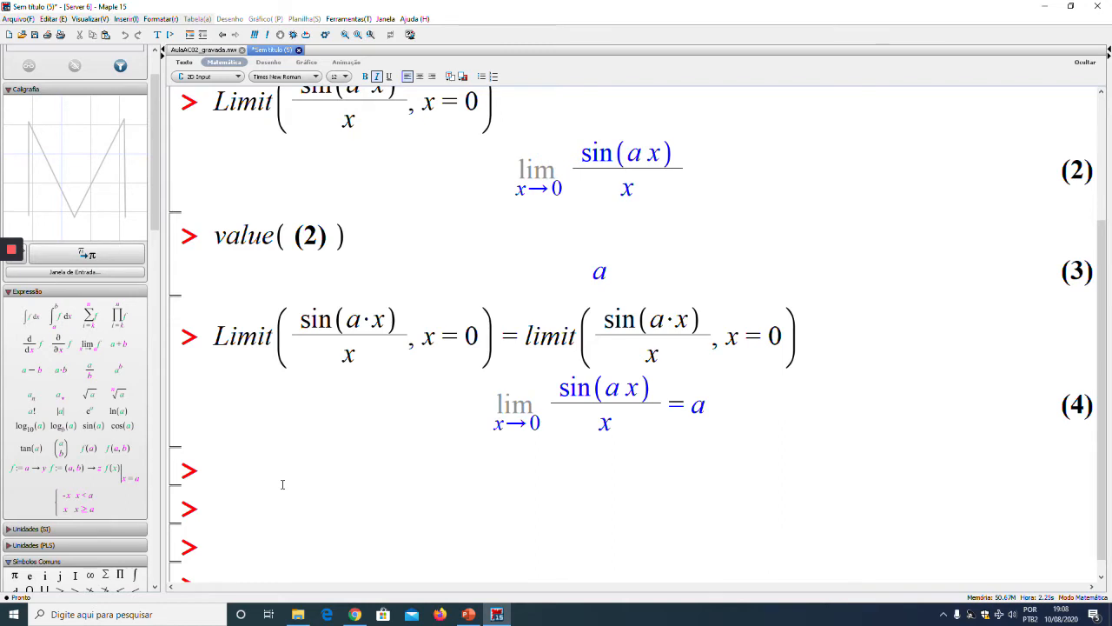
scroll(282, 484, down, 1)
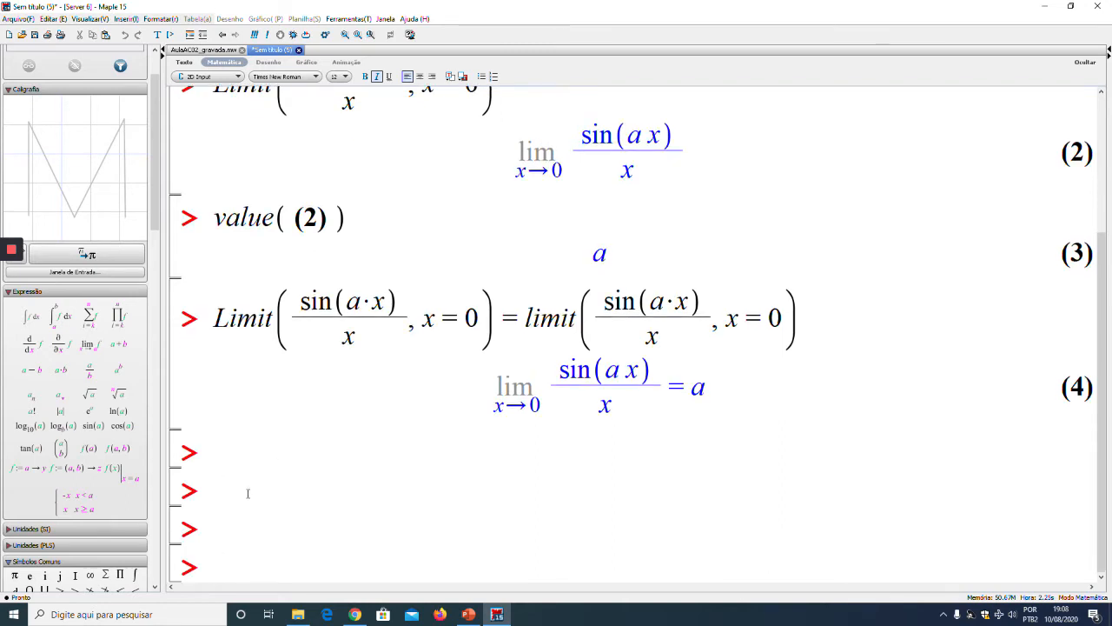
text(limit(exp()
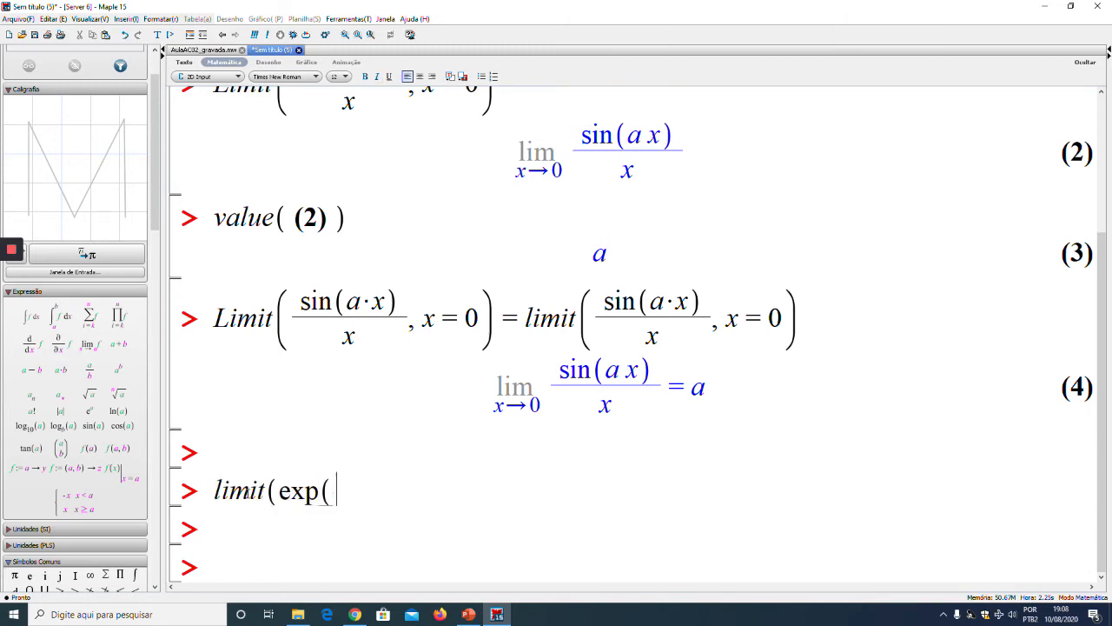
text(-t), t = infinity))
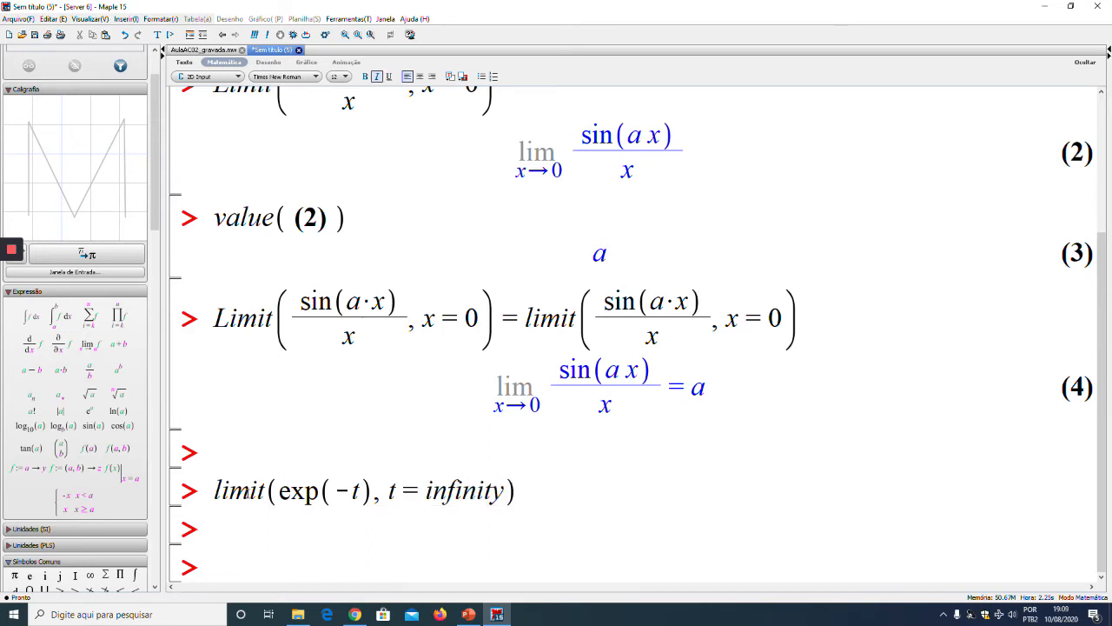
key(Return)
key(Return)
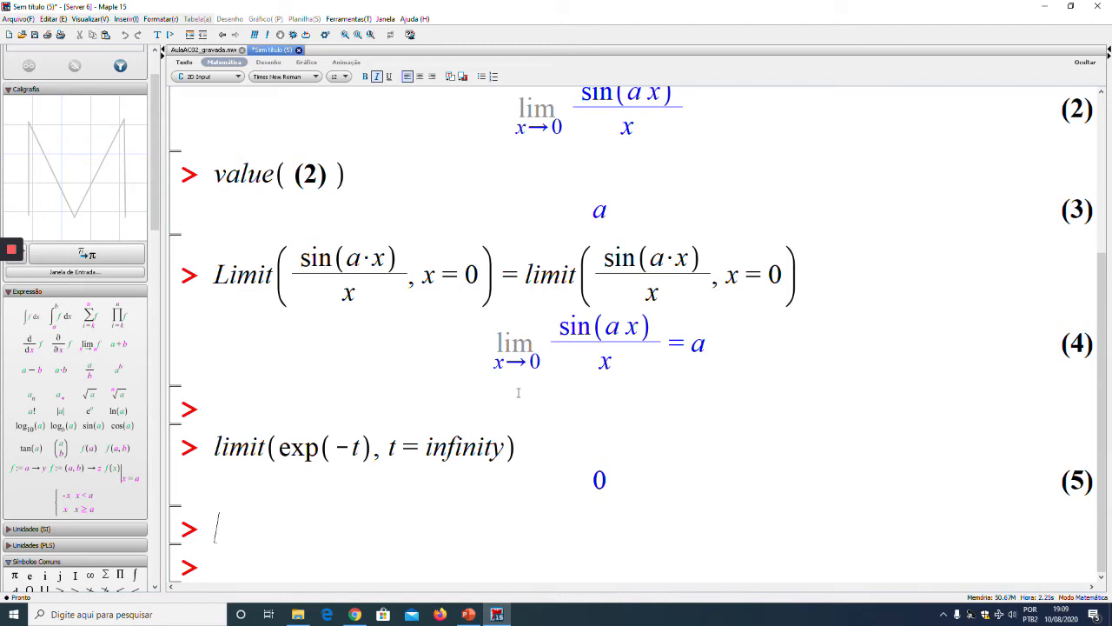
Add blank prompts below the evaluated limit of exp(-t)
key(Return)
key(Return)
key(Return)
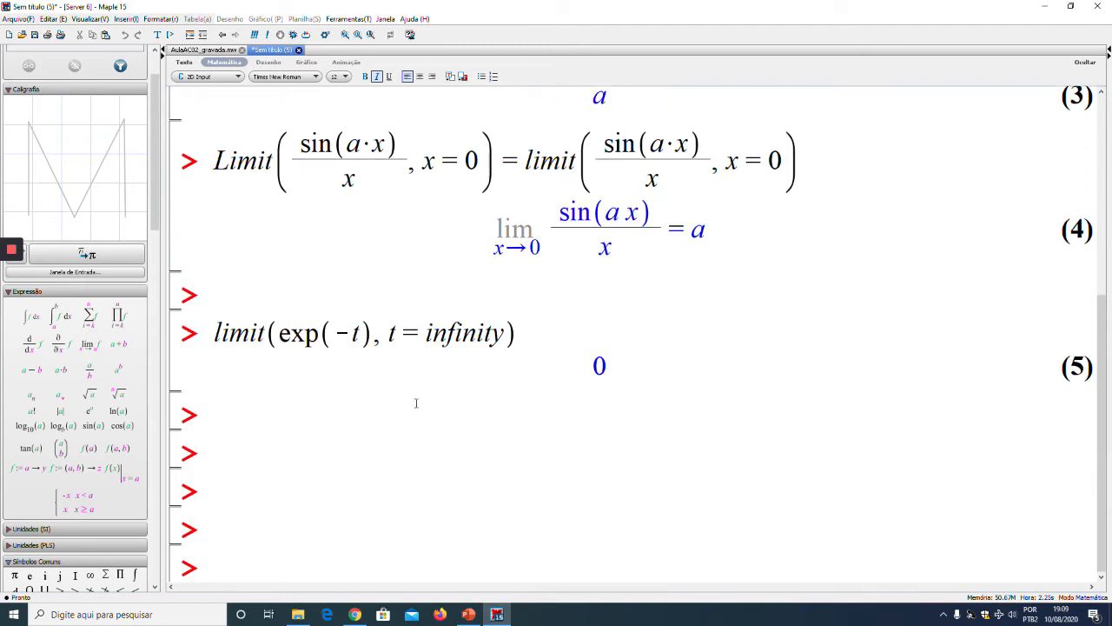
scroll(416, 404, up, 3)
scroll(415, 407, down, 2)
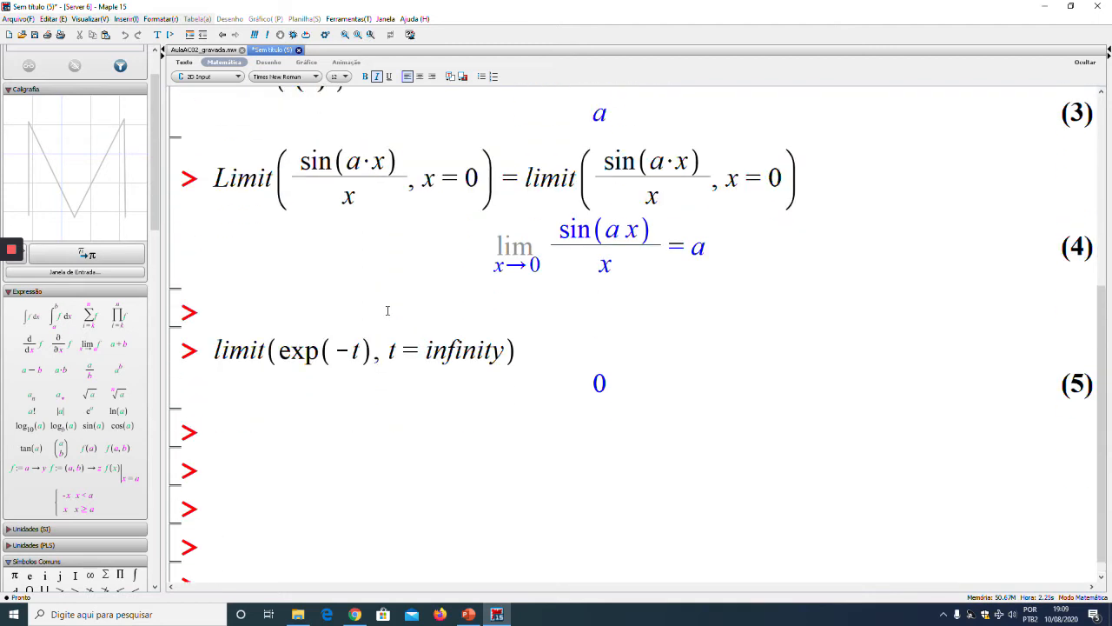
scroll(459, 377, up, 2)
scroll(454, 437, down, 2)
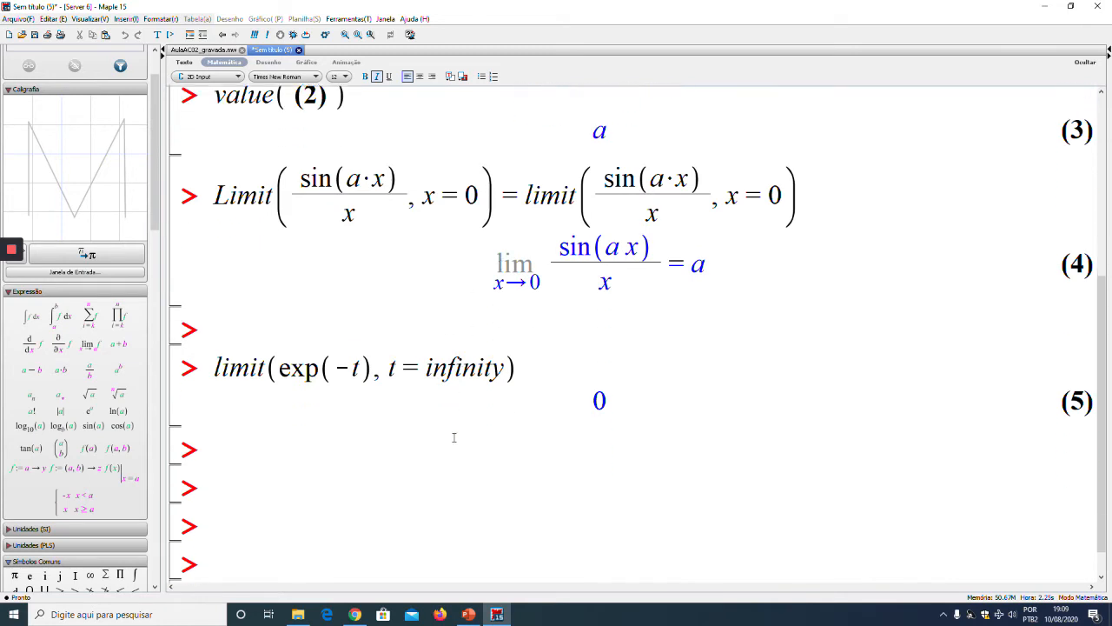
Enter and evaluate 1/x^2 at the second blank prompt, leaving spare prompts after its output
click(296, 449)
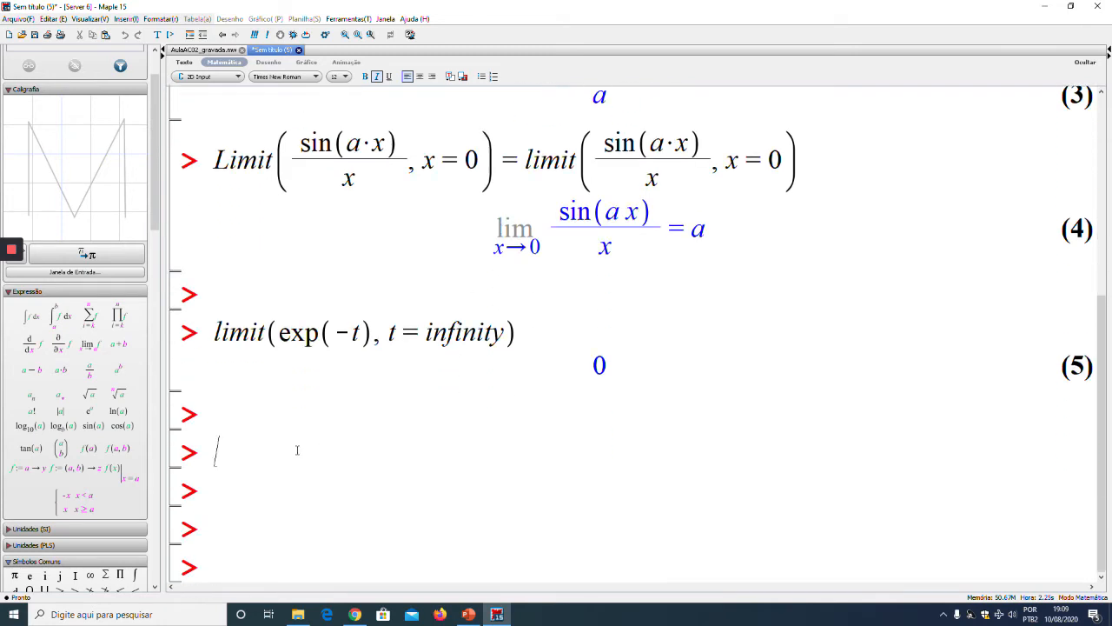
text(1/)
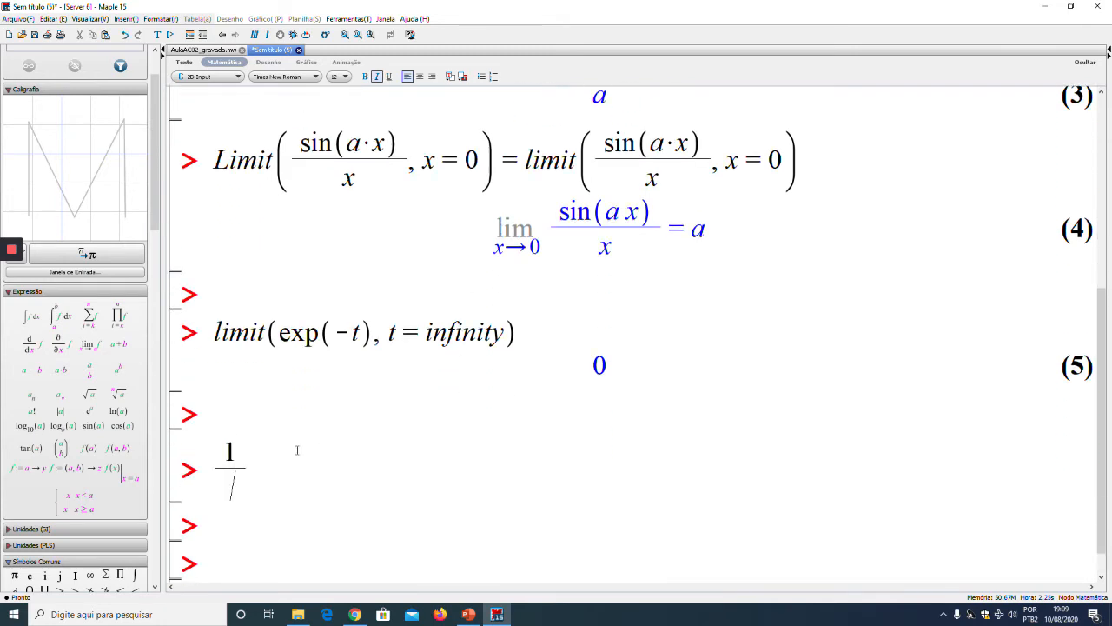
text(x^2)
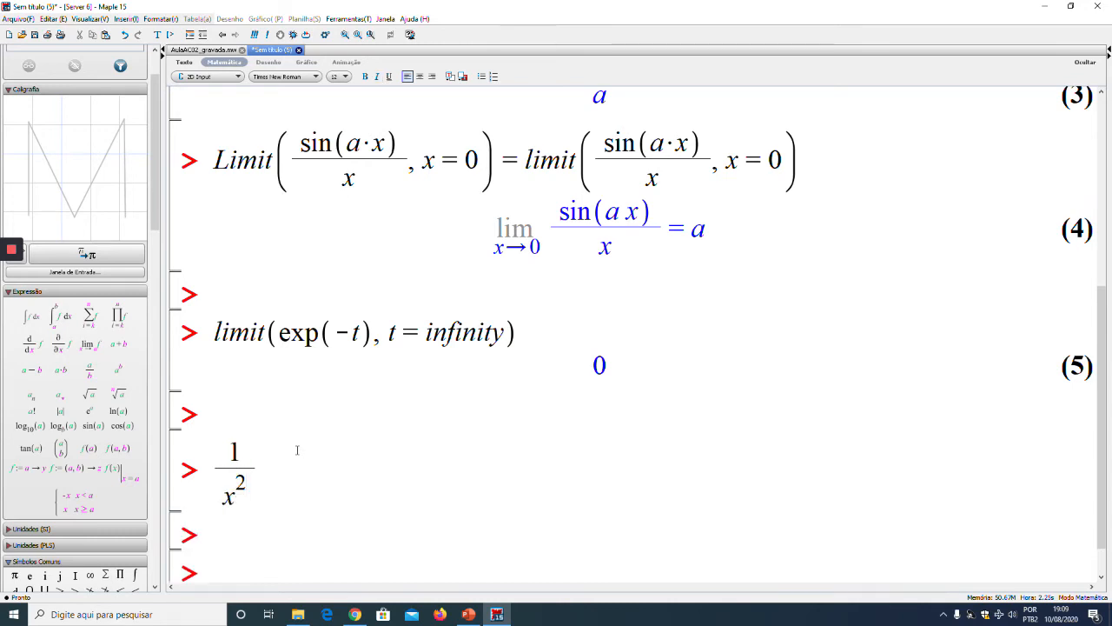
key(Return)
key(Return)
key(Return)
key(Return)
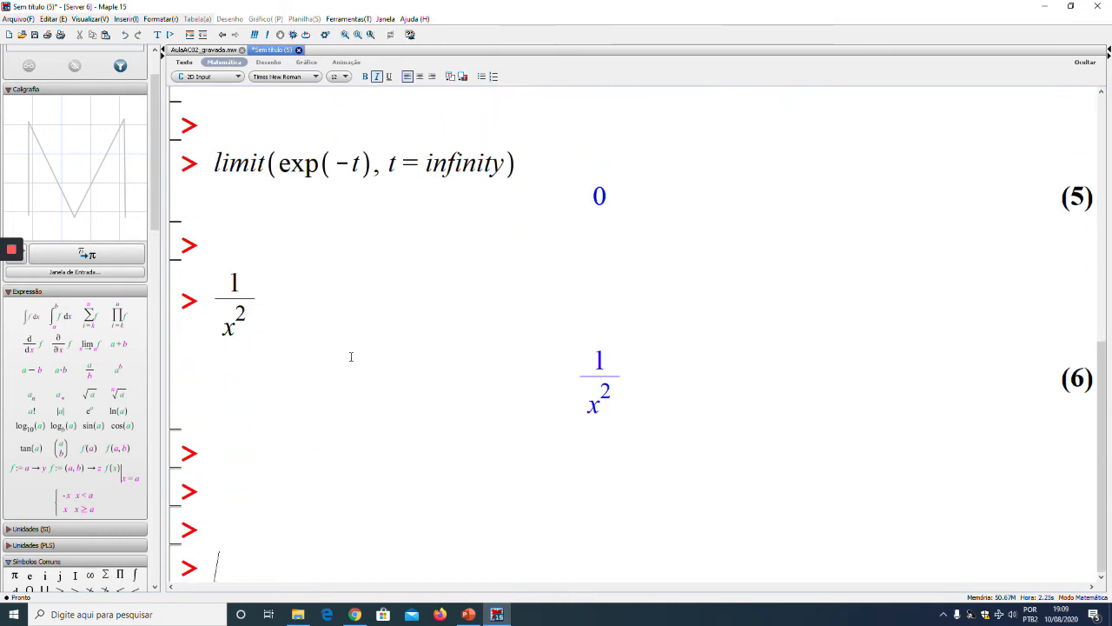
Apply the limit operation to the 1/x^2 output (6), with variable x, limit point 0, from both sides
click(233, 447)
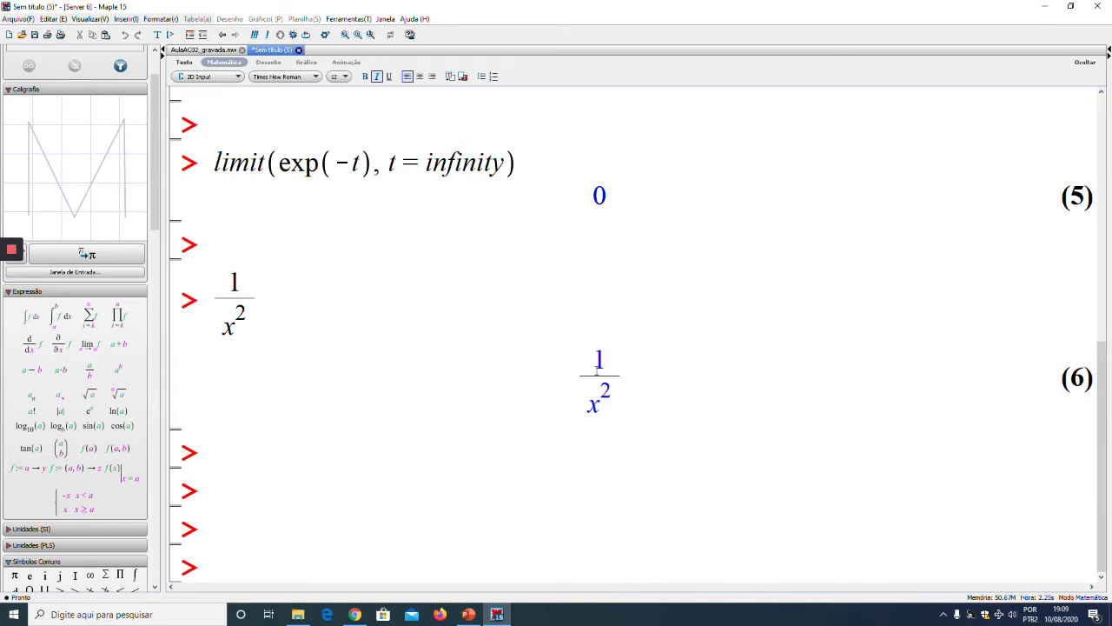
drag(584, 373, 617, 387)
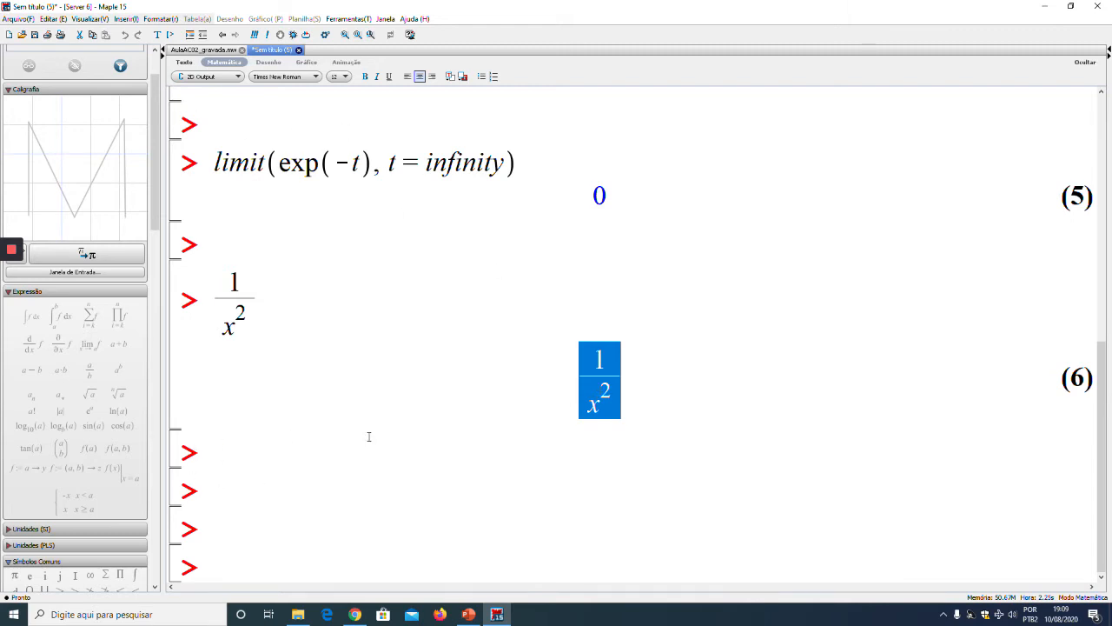
right_click(596, 377)
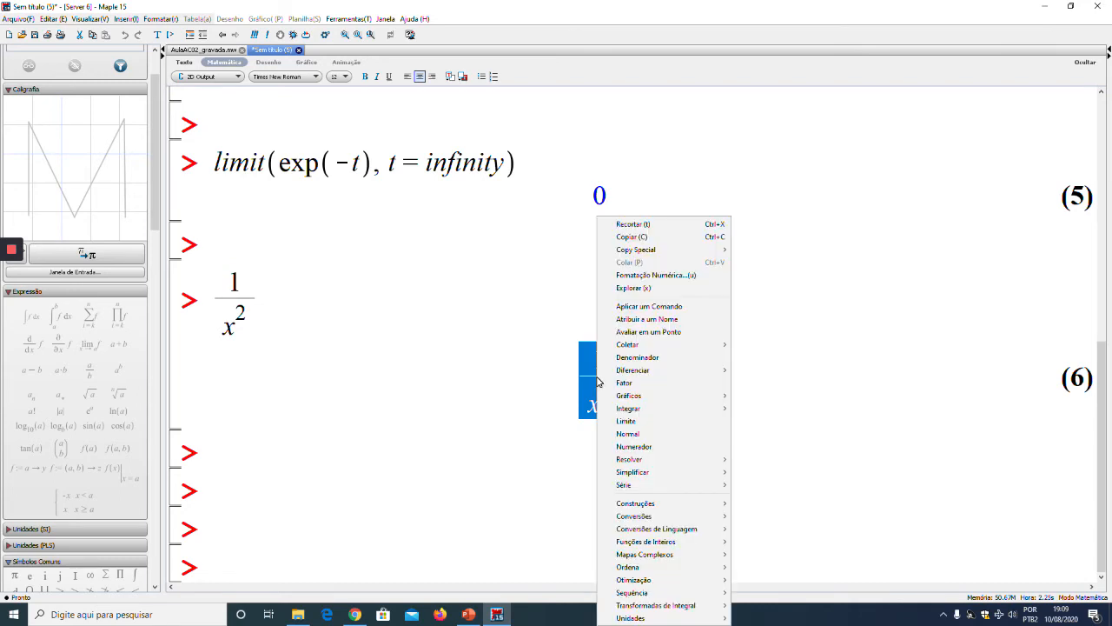
click(693, 425)
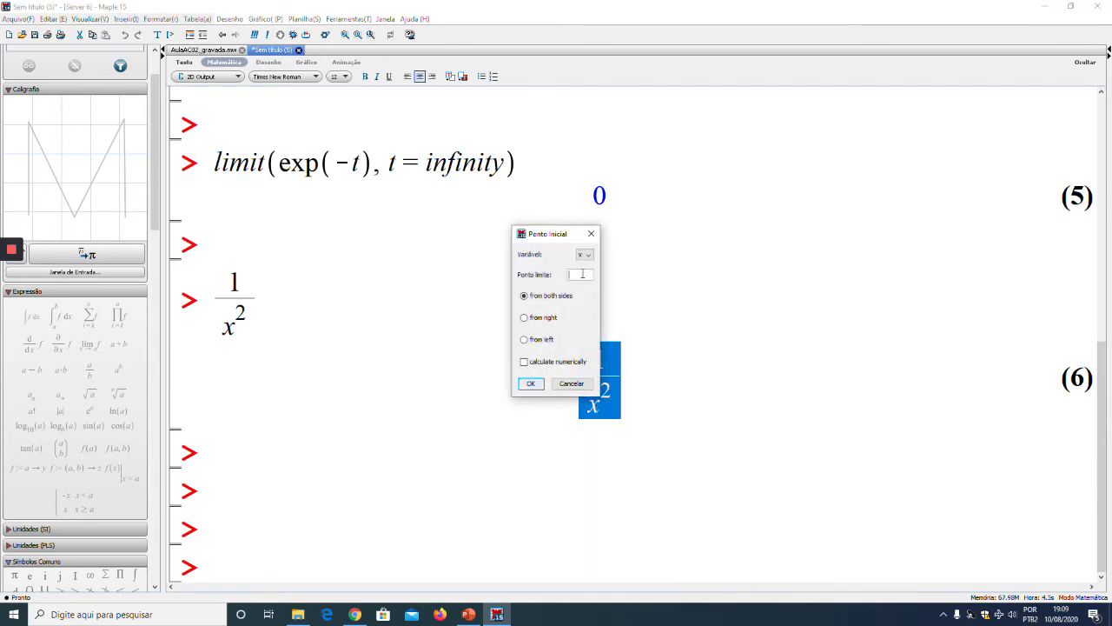
text(0)
click(532, 384)
scroll(513, 483, down, 3)
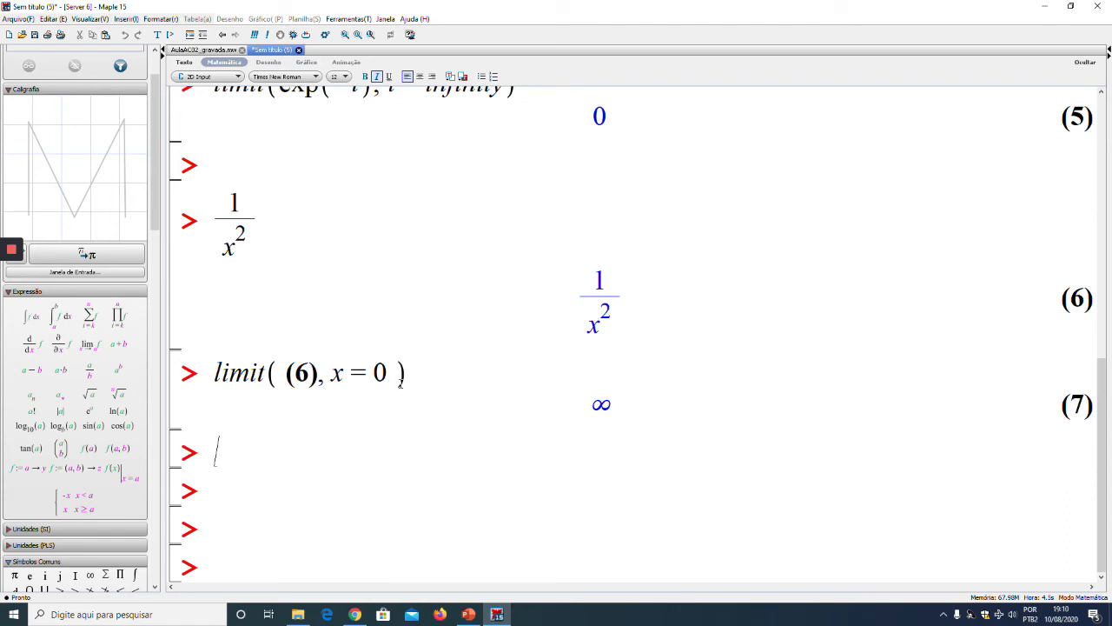
Add more blank prompts, insert the limit template at one of them, and fill its function with sin(a*x)/x
key(Return)
key(Return)
key(Return)
key(Return)
key(Return)
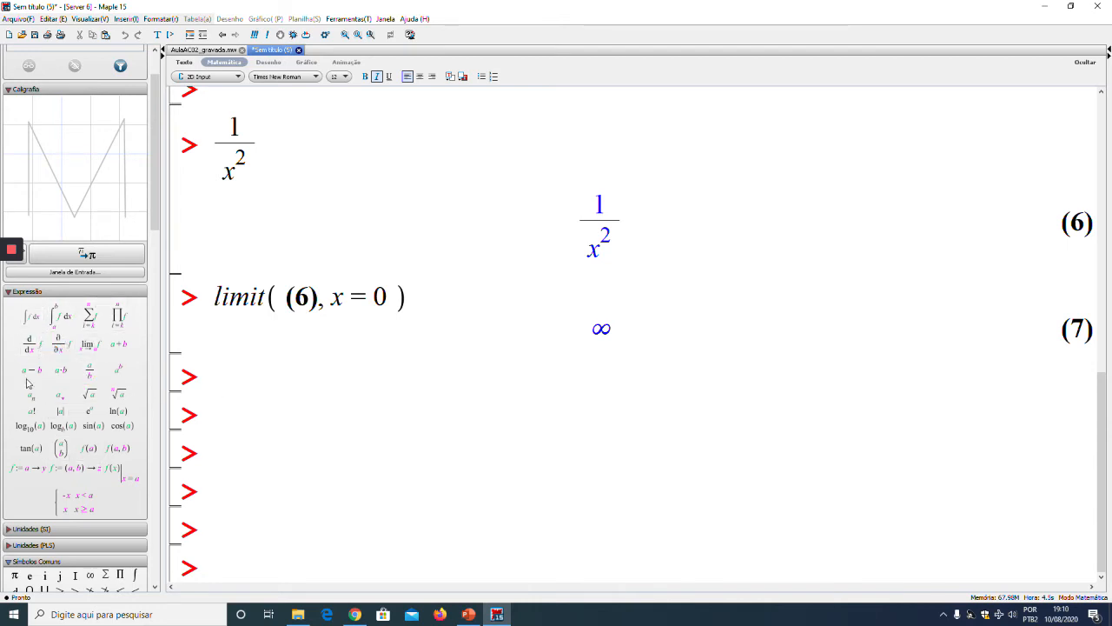
click(91, 347)
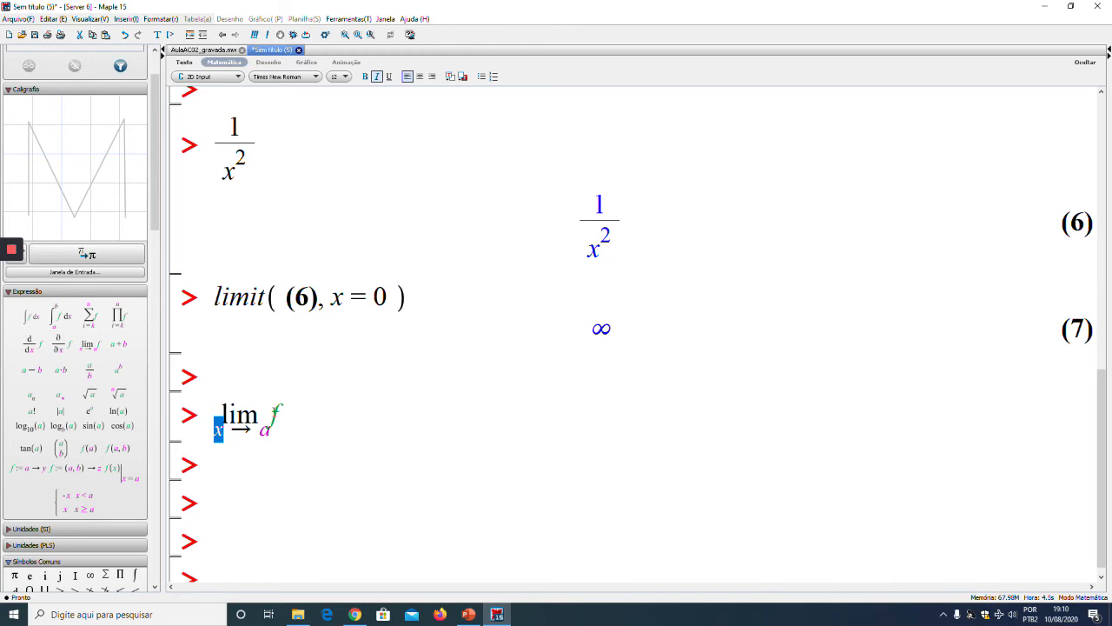
click(274, 413)
text(sin(a)
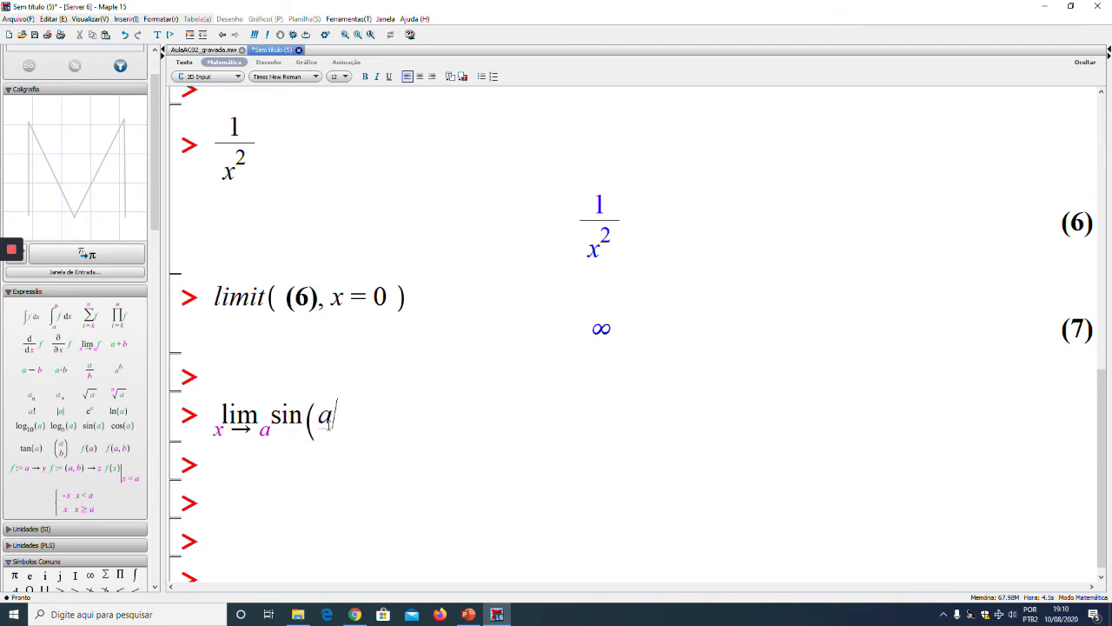
text(*x))
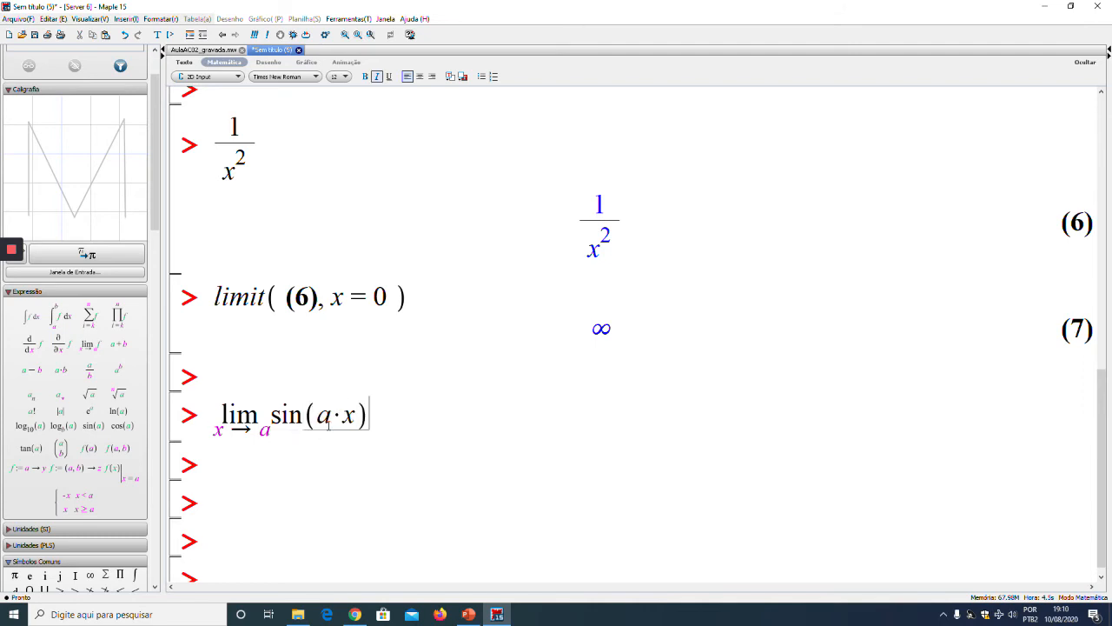
text(/x)
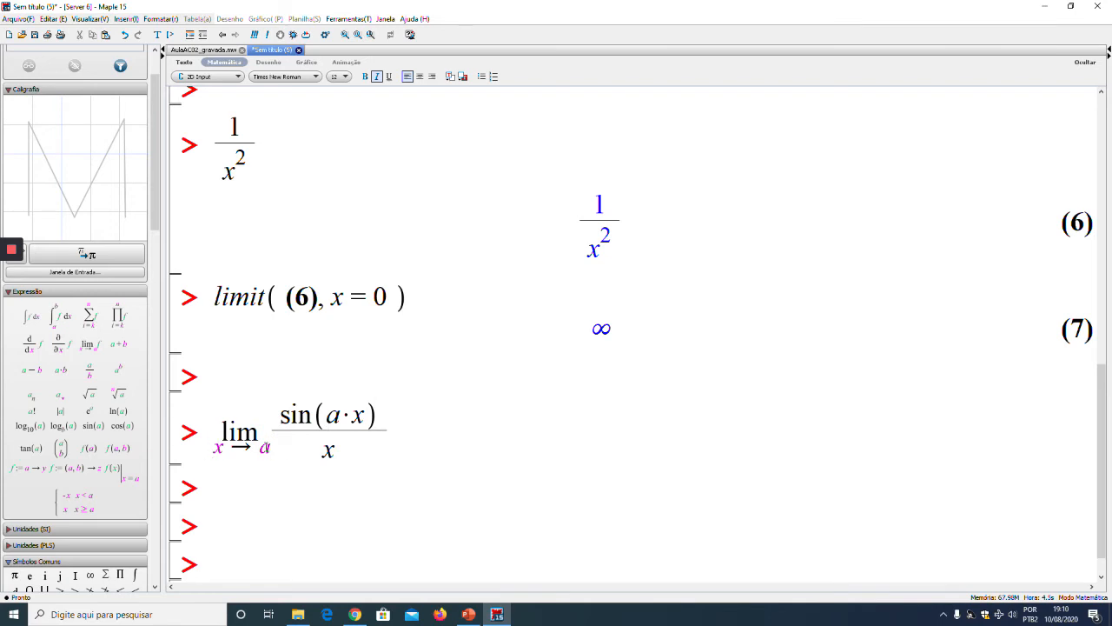
Set the limit point in the template to 0 and evaluate the limit of sin(a*x)/x
double_click(265, 448)
text(0)
drag(385, 422, 401, 434)
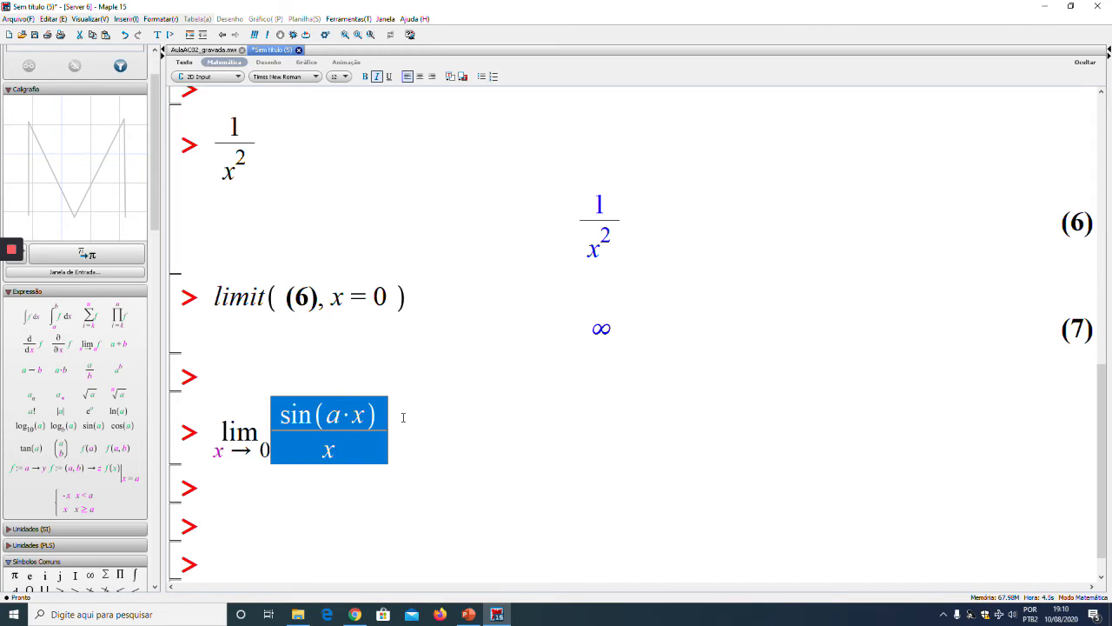
click(402, 432)
scroll(402, 431, down, 1)
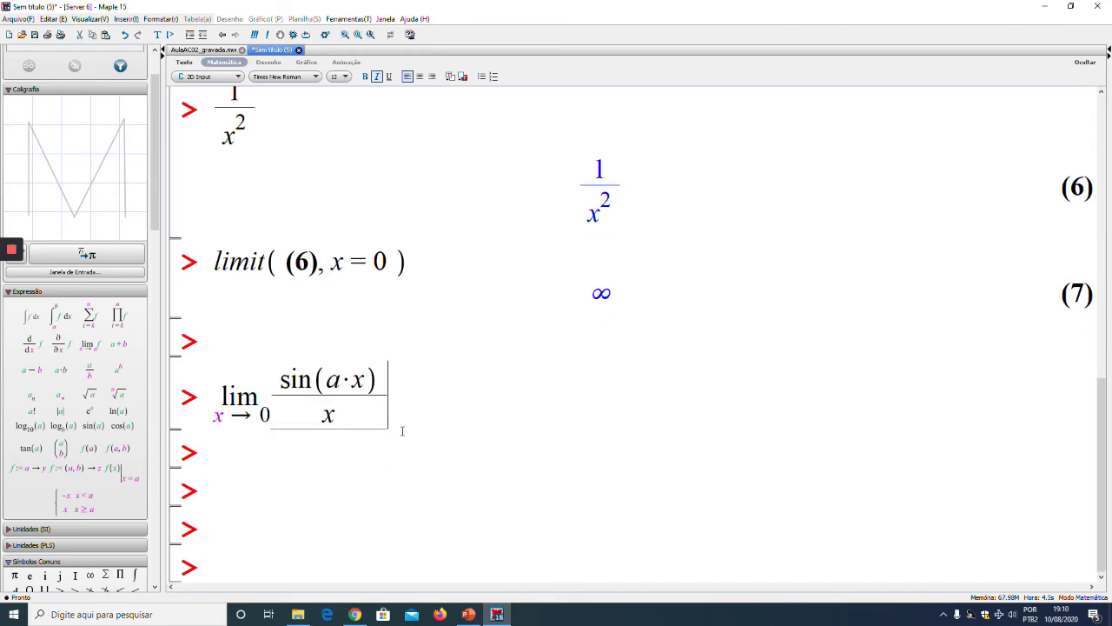
key(Return)
scroll(375, 489, down, 1)
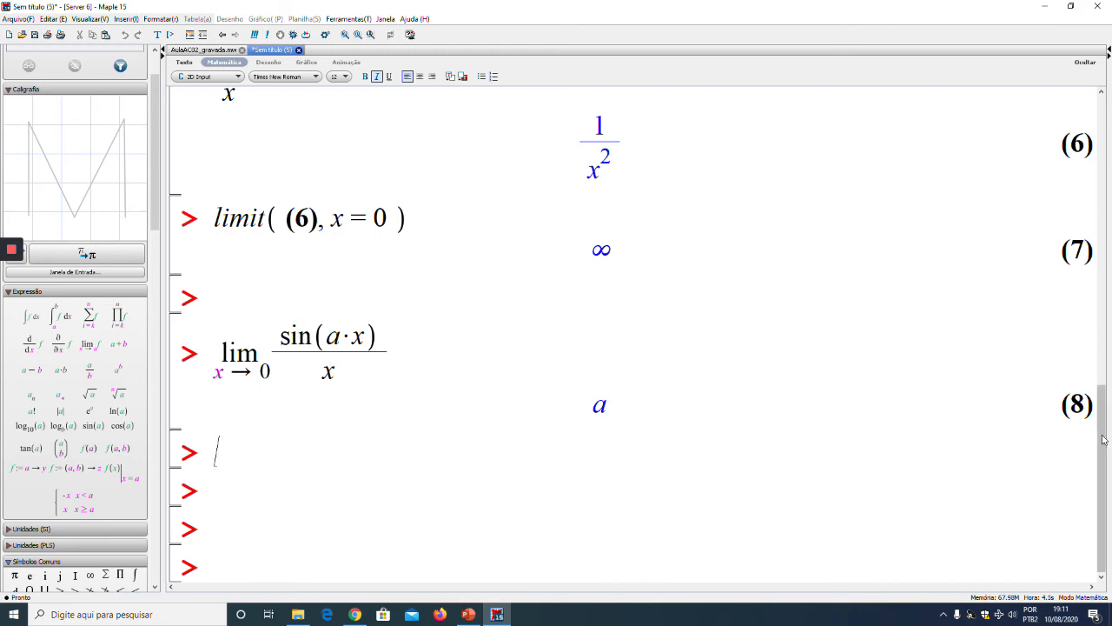
Review the worksheet's limits, then assign 1/x to eq at a prompt near the end, leaving one blank before it
scroll(1077, 261, up, 15)
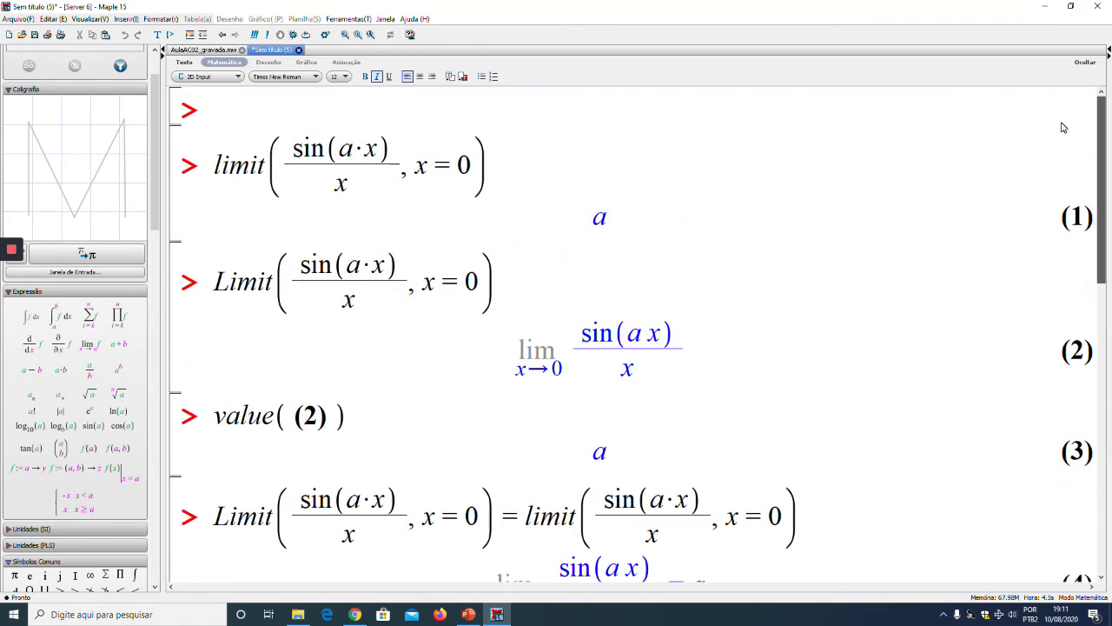
scroll(1082, 200, down, 5)
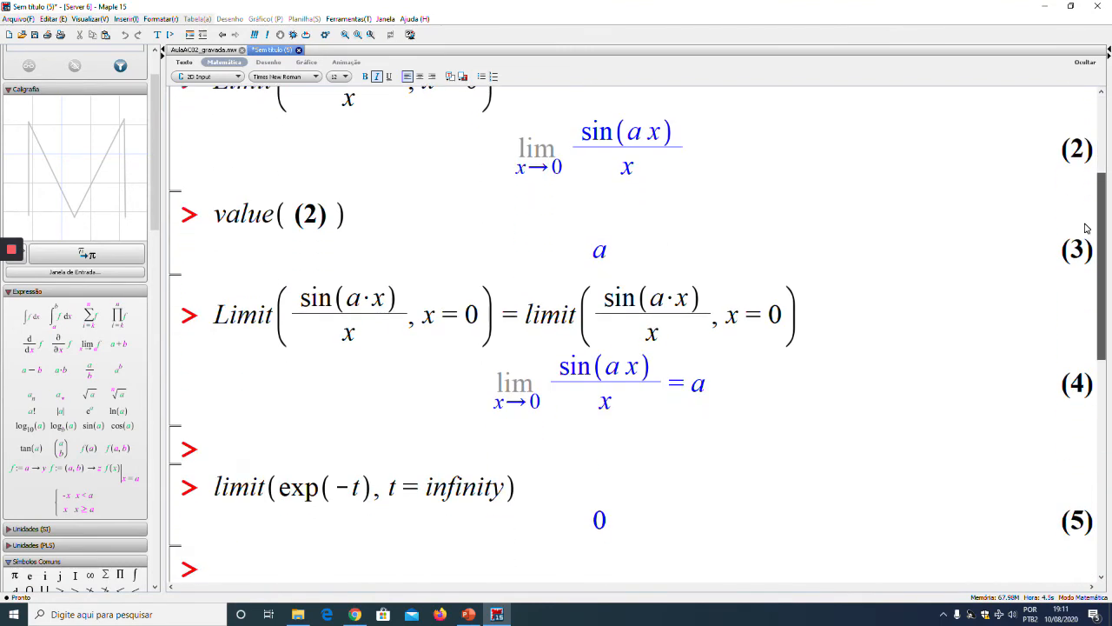
scroll(1086, 228, down, 2)
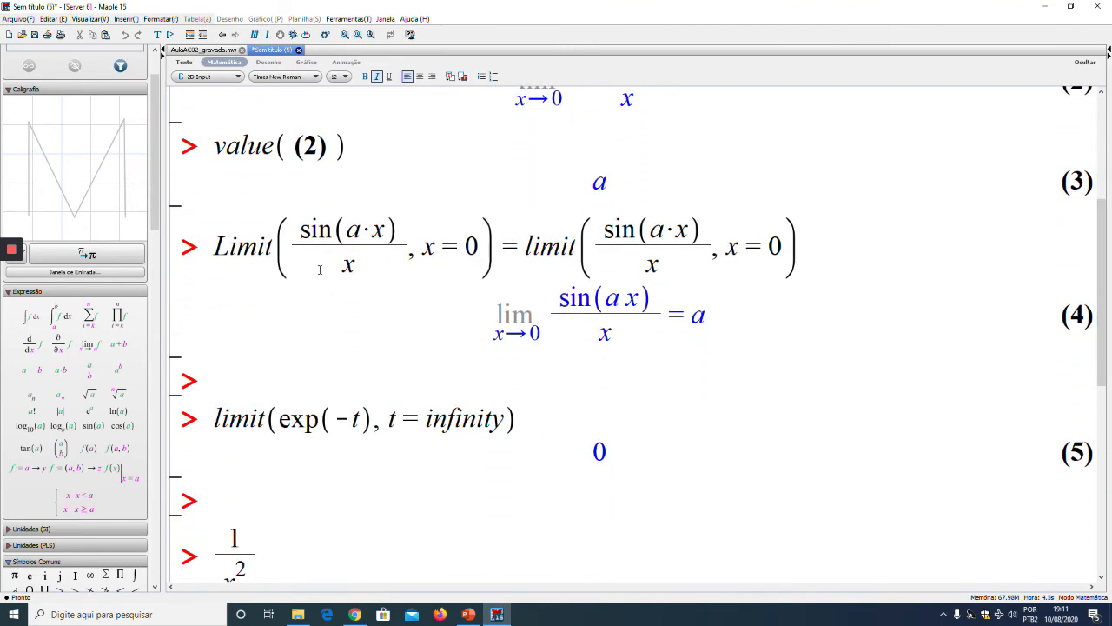
scroll(402, 425, down, 10)
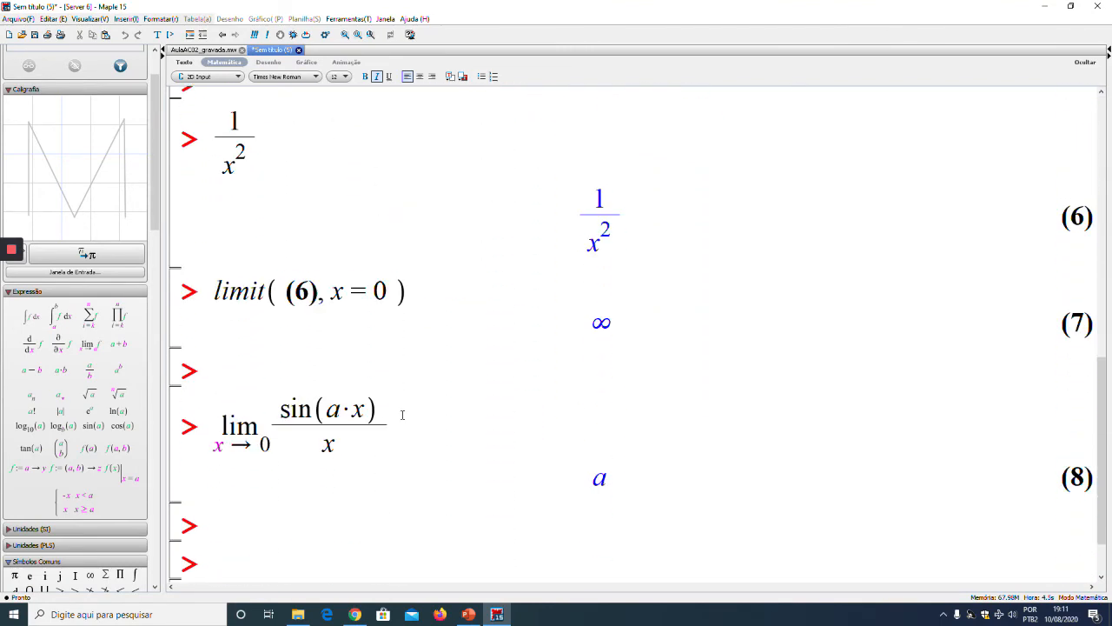
scroll(595, 385, down, 3)
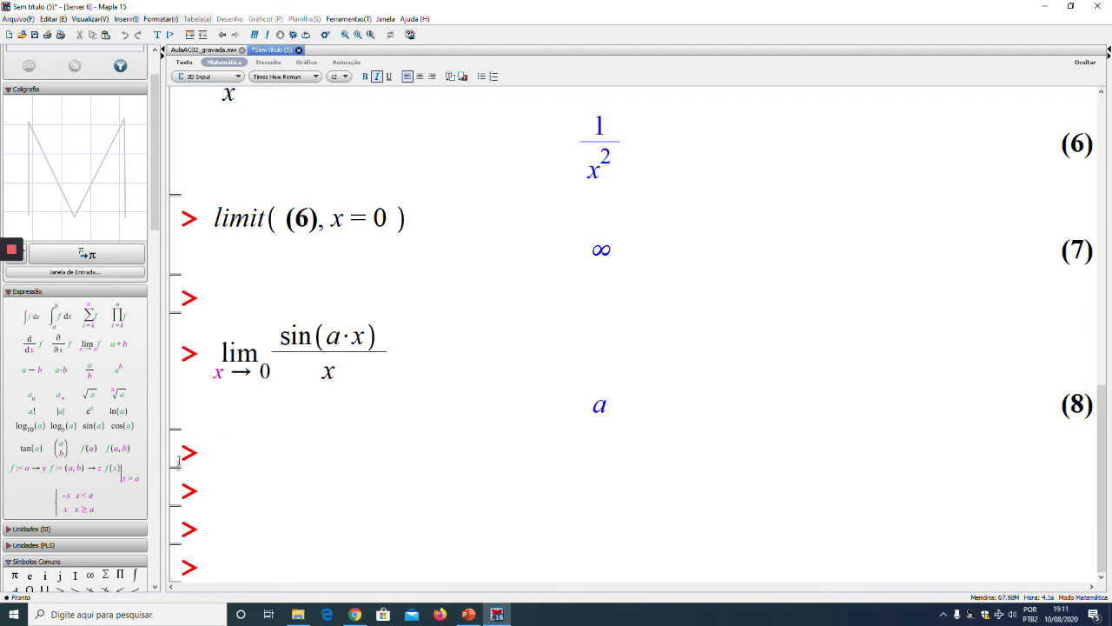
click(233, 486)
text(eq := 1)
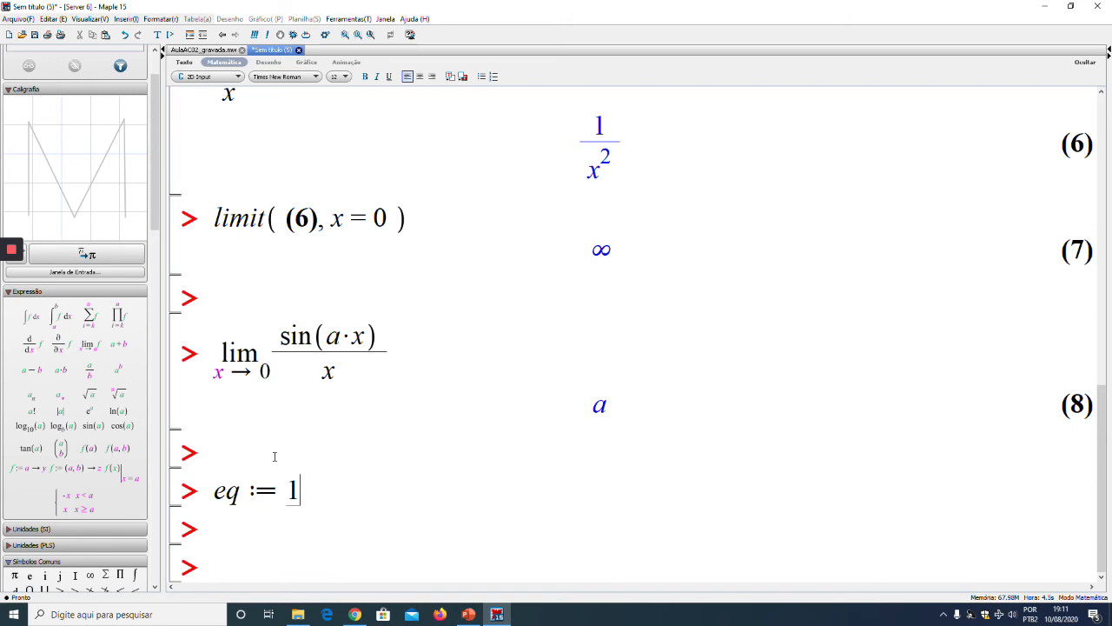
text(/x)
key(Return)
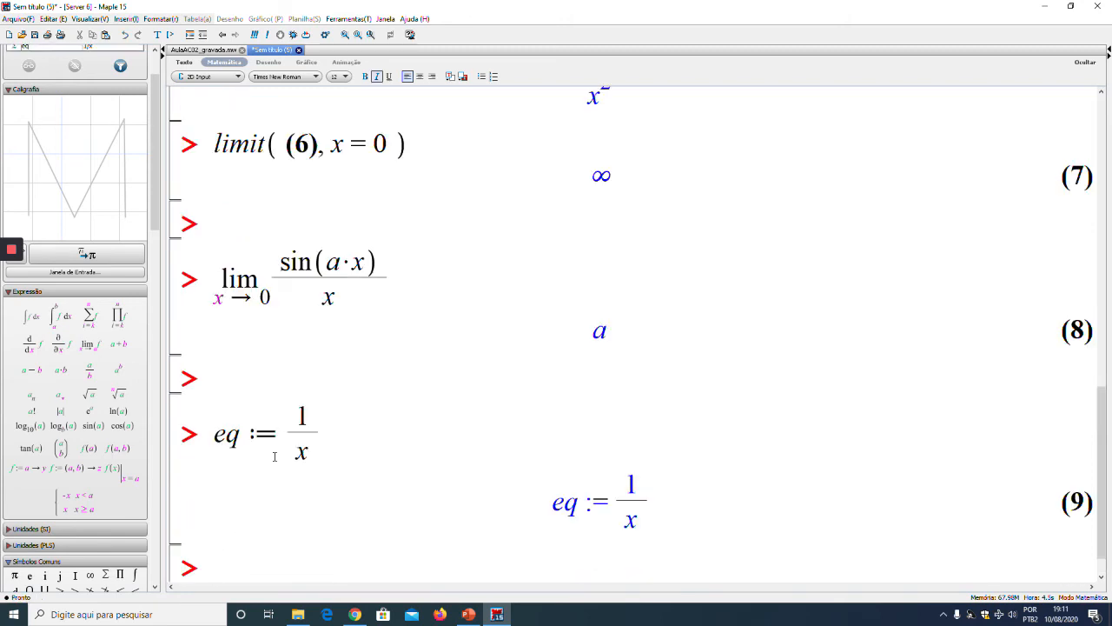
key(Return)
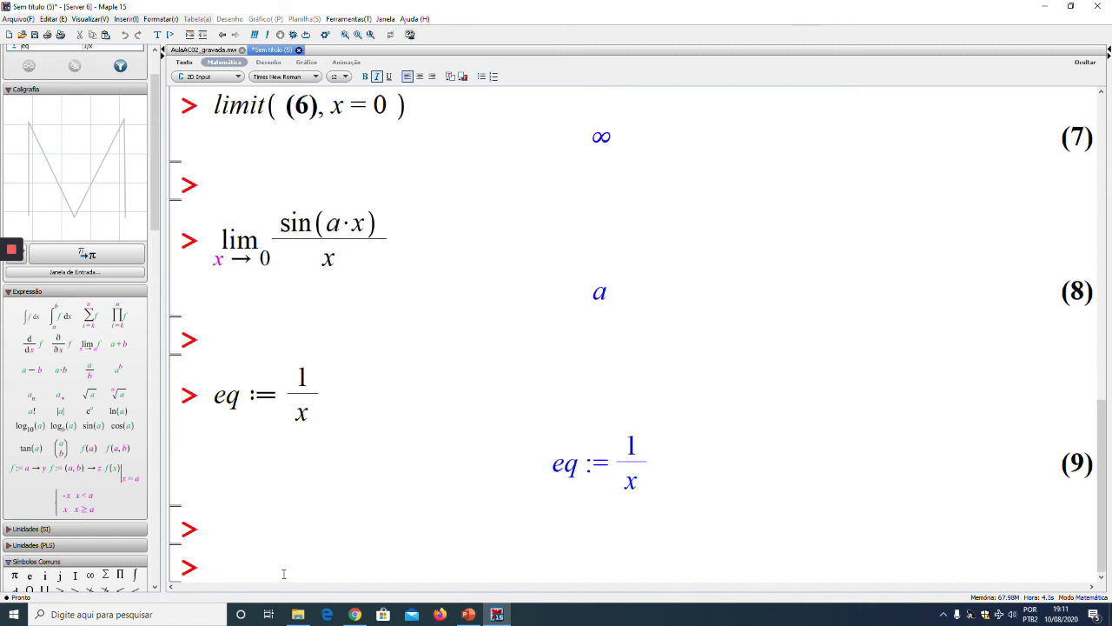
Enter the command limit(eq, x = 0) below the eq assignment and look back over the earlier limits
text(limit(eq)
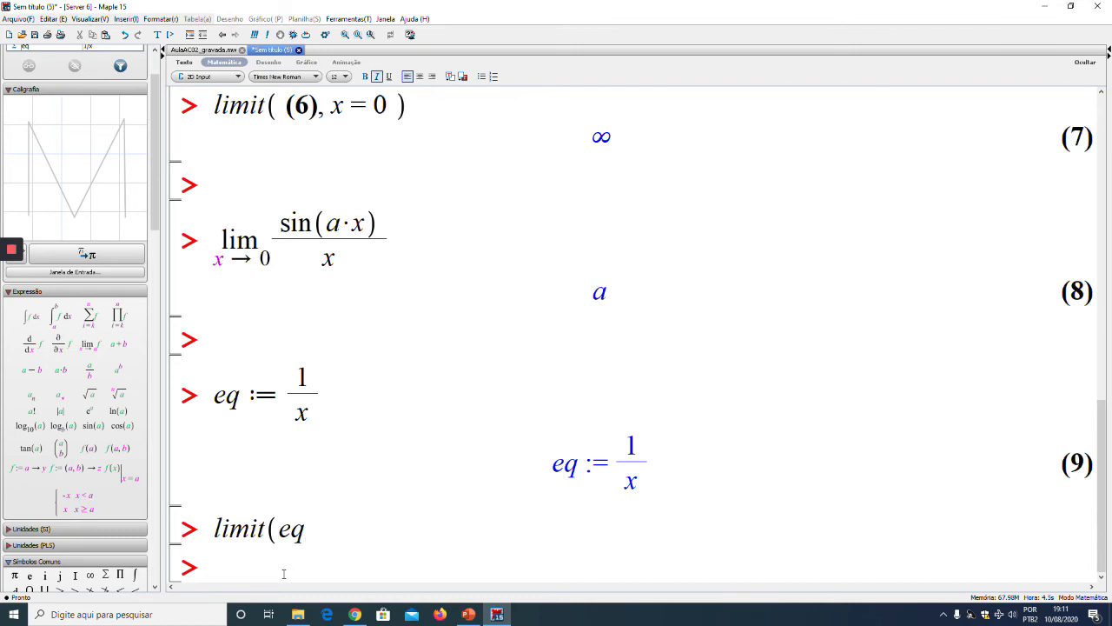
text(, x = 0))
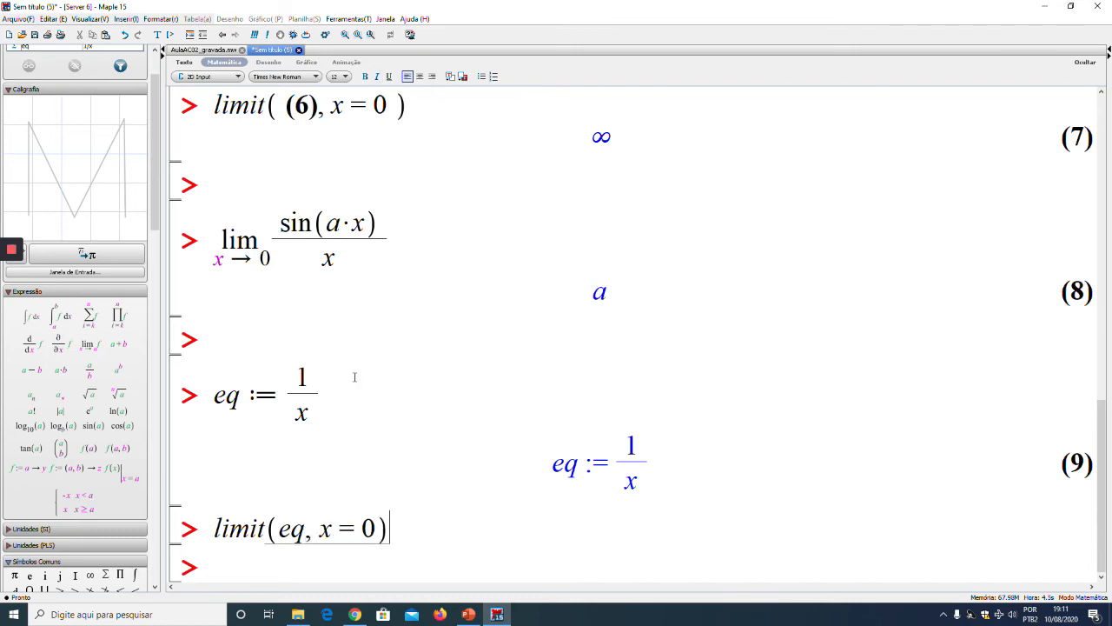
scroll(402, 275, up, 3)
scroll(399, 277, up, 5)
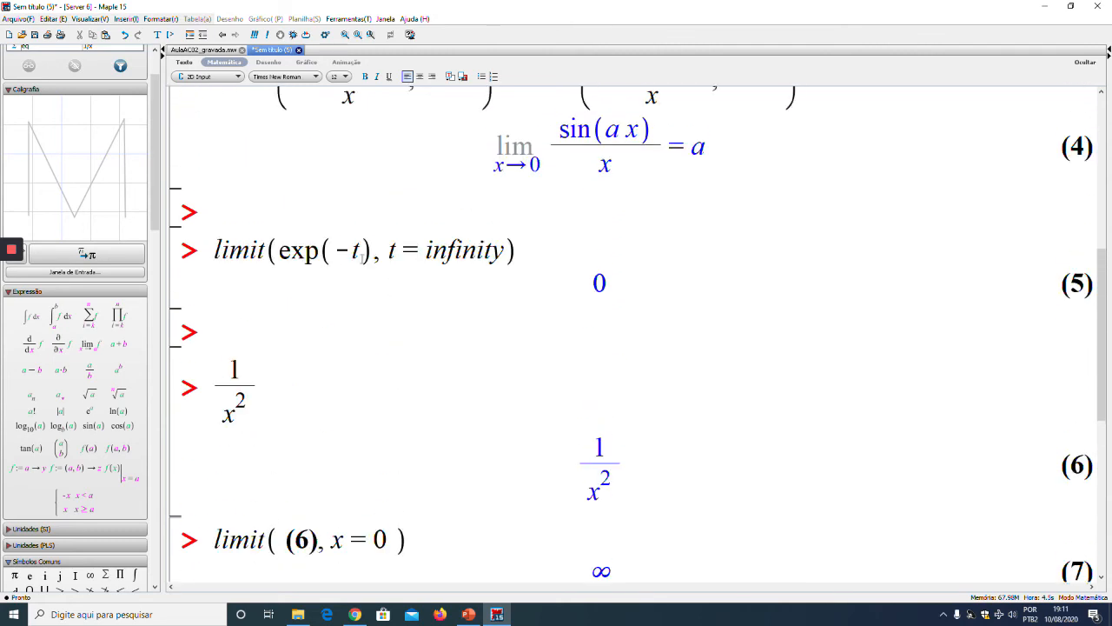
scroll(313, 256, down, 8)
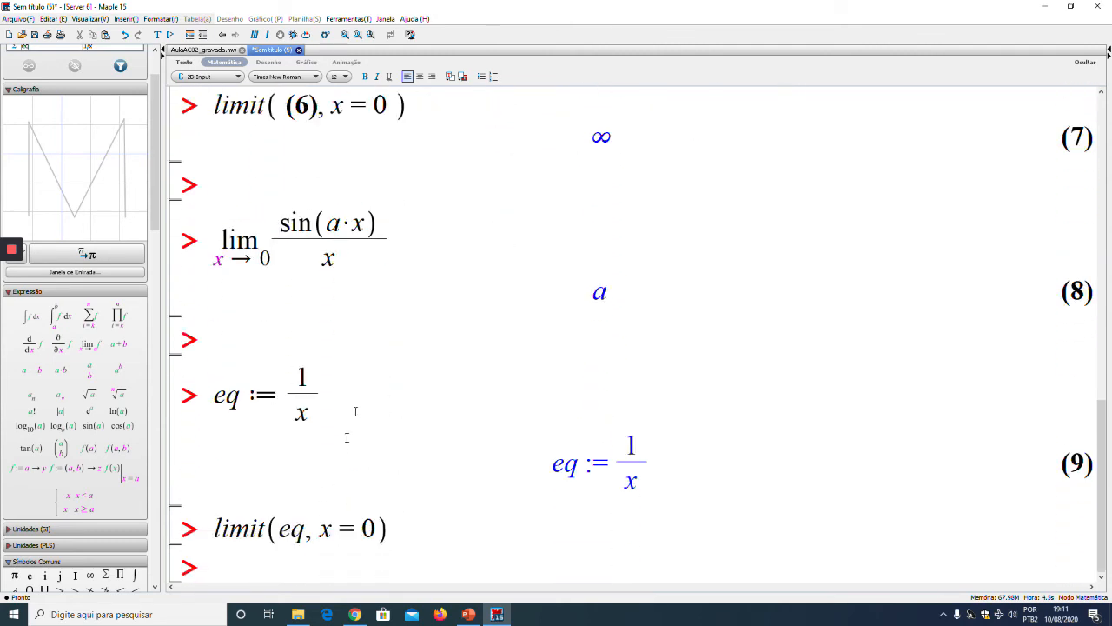